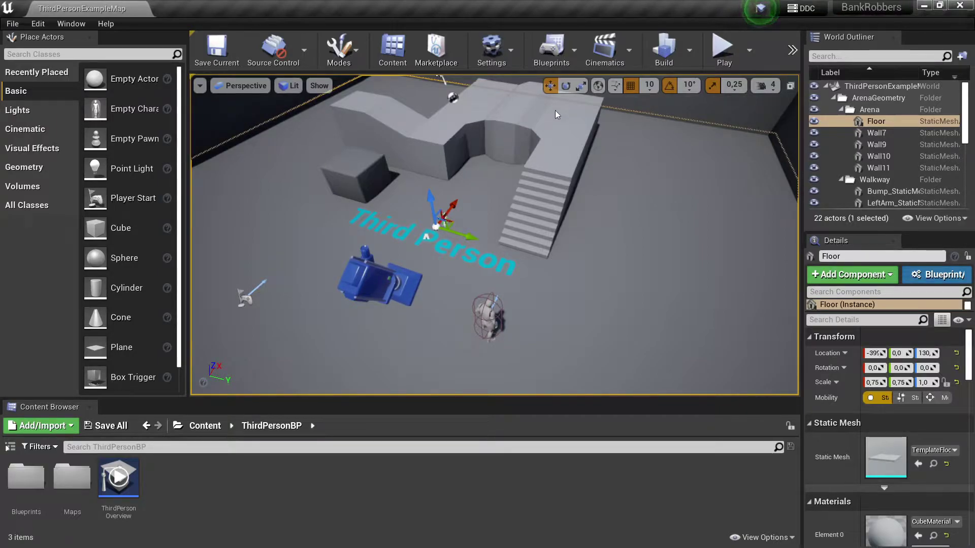
Delete the four walls Wall10, Wall7, Wall11 and Wall9.
mouse_move(555, 110)
right_mouse_down()
mouse_move(584, 127)
mouse_move(507, 102)
right_mouse_up()
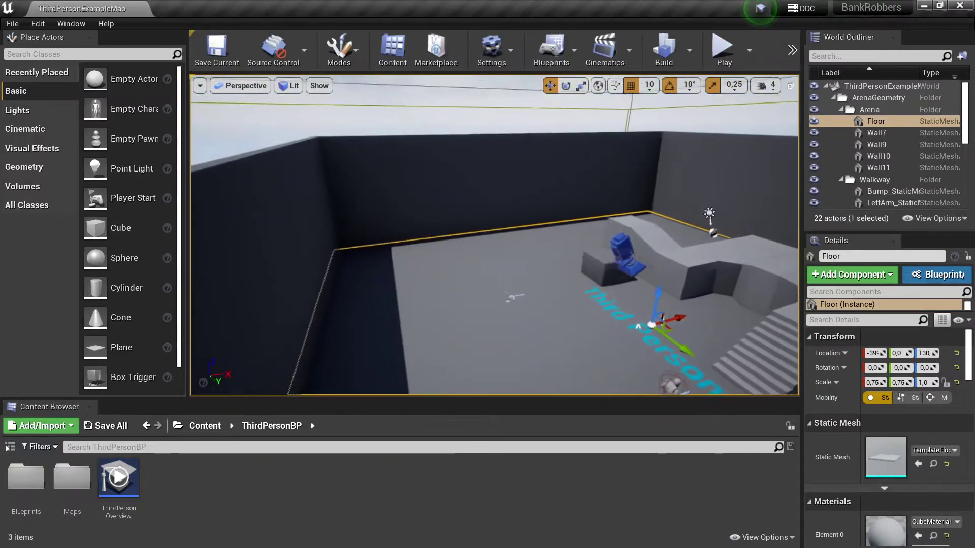
left_click(478, 192)
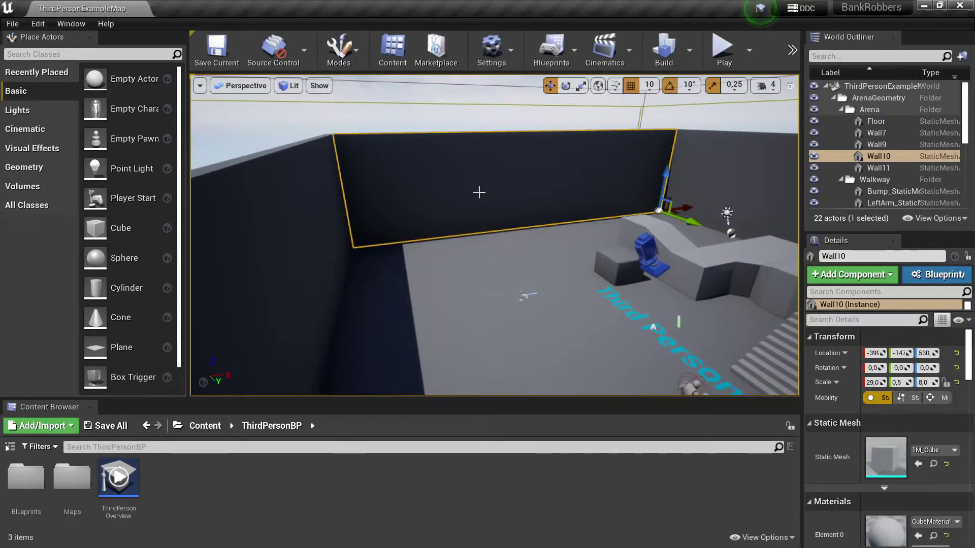
mouse_move(479, 192)
right_mouse_down()
mouse_move(457, 233)
mouse_move(483, 225)
right_mouse_up()
key("Delete")
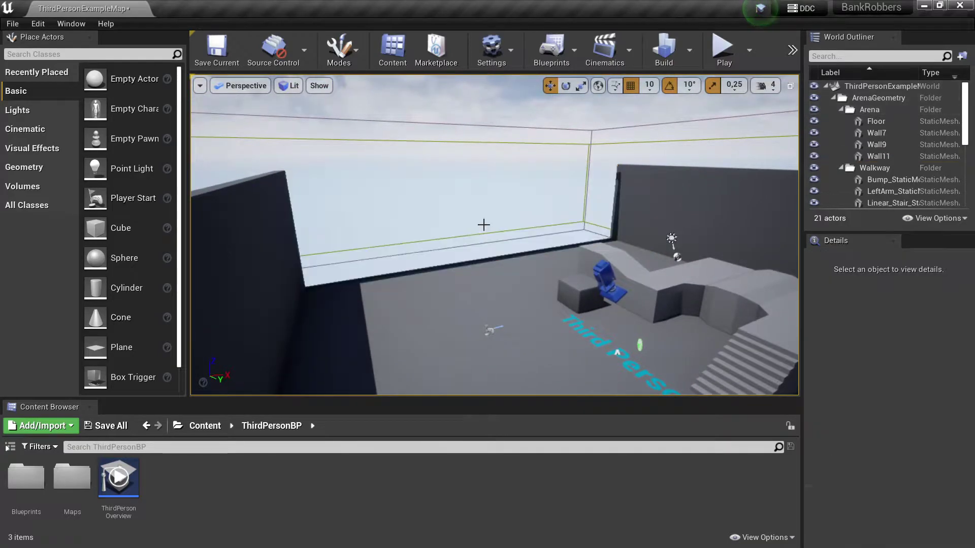
left_click(620, 221)
key("Delete")
mouse_move(620, 222)
right_mouse_down()
mouse_move(603, 237)
mouse_move(518, 244)
mouse_move(561, 256)
mouse_move(507, 244)
right_mouse_up()
left_click(603, 237)
key("Delete")
left_click(518, 244)
key("Delete")
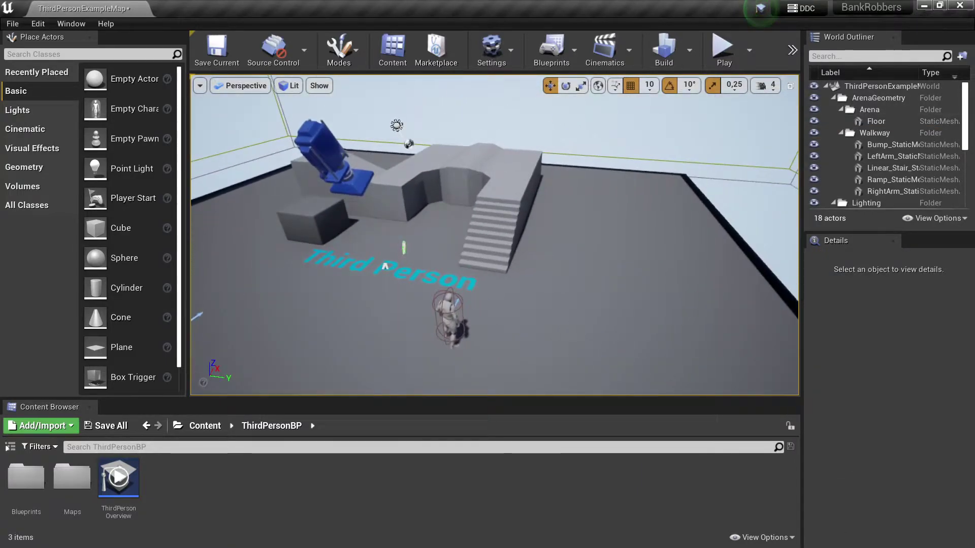
Delete the stairs, both walkway arms, the walkway bump and the ramp.
left_click(511, 226)
key("Delete")
left_click(495, 171)
key("Delete")
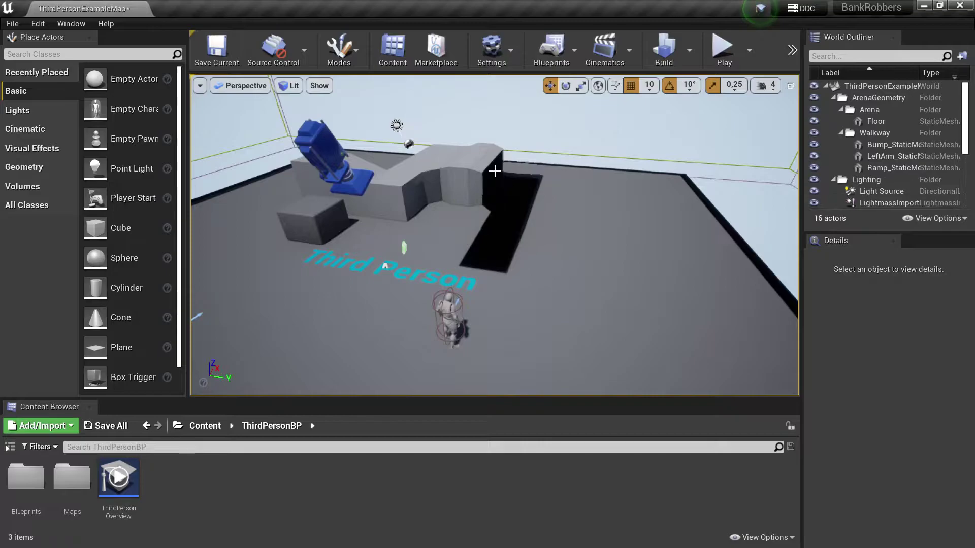
left_click(465, 168)
key("Delete")
left_click(401, 203)
key("Delete")
left_click(379, 199)
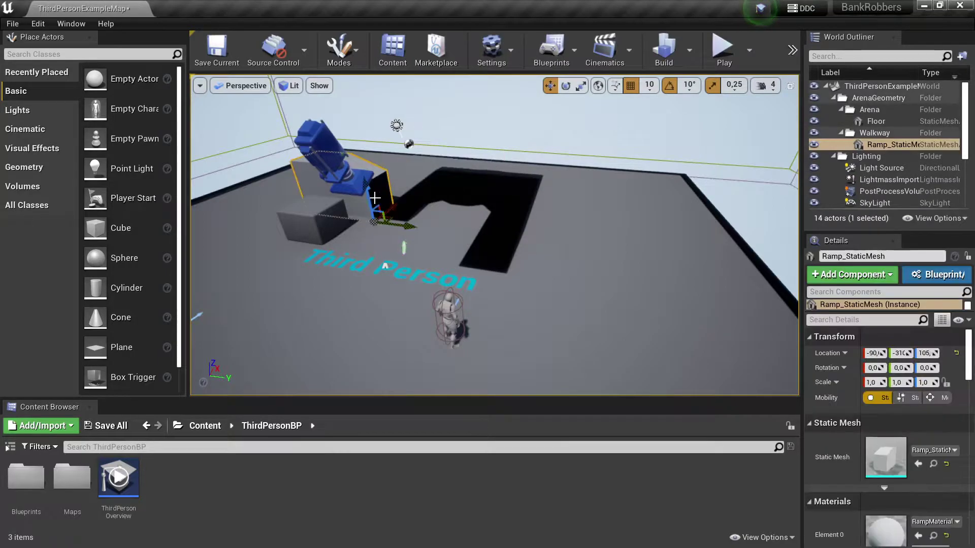
key("Delete")
Delete the grey cube, the Floor, the Third Person text and a small leftover actor.
left_click(325, 219)
key("Delete")
left_click(401, 247)
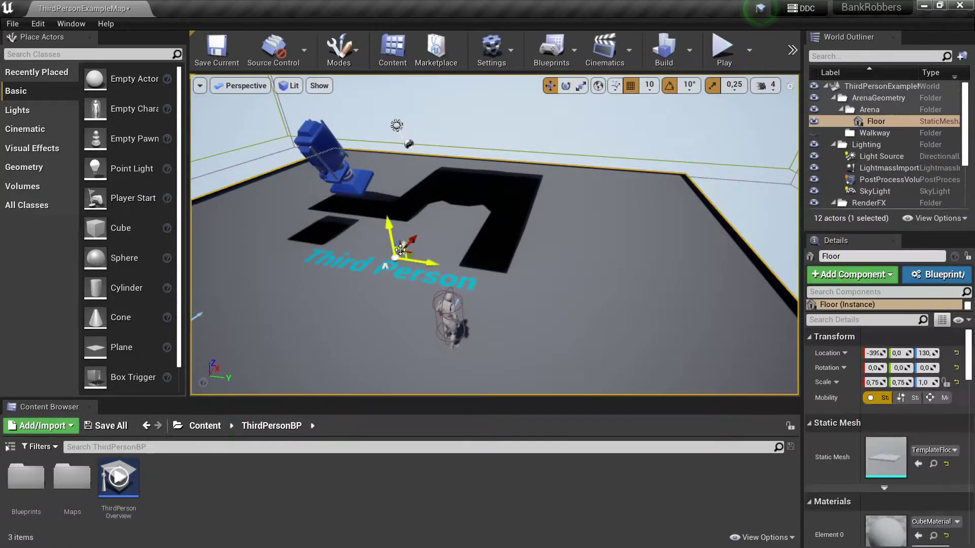
key("Delete")
left_click(385, 267)
key("Delete")
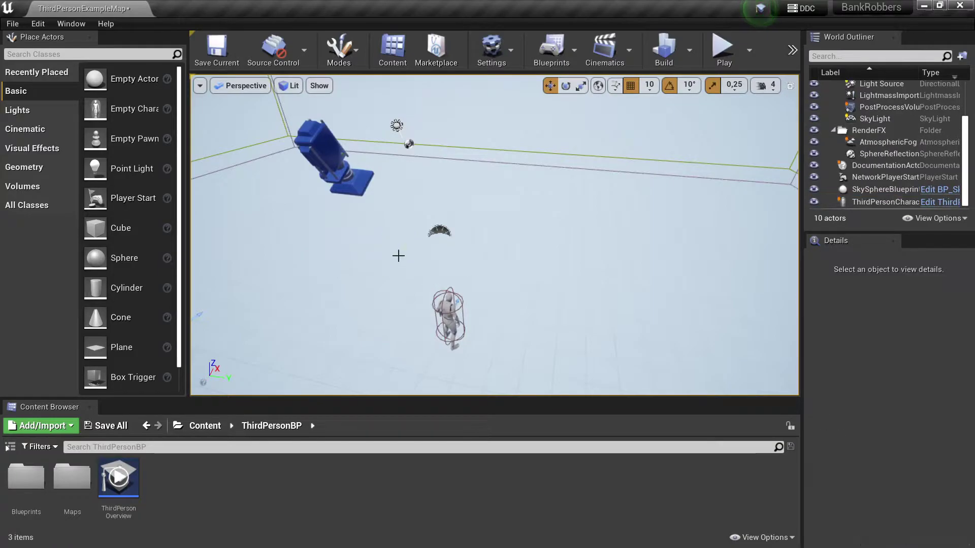
left_click(404, 248)
key("Delete")
Look around the emptied scene and show the Geometry brushes: Box, Cone, Cylinder, Stairs, Sphere.
right_click_drag(537, 249, 497, 244)
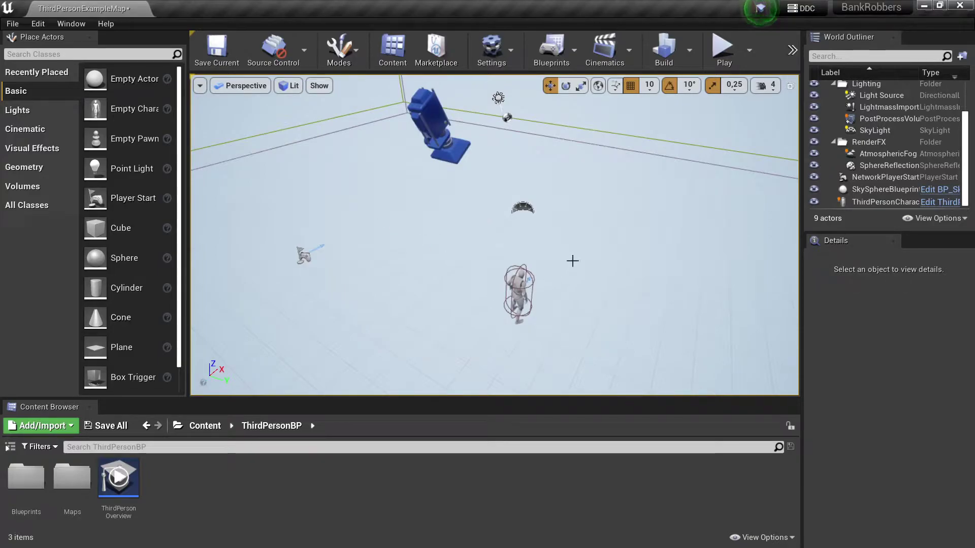
mouse_move(572, 261)
right_mouse_down()
mouse_move(573, 193)
mouse_move(535, 324)
right_mouse_up()
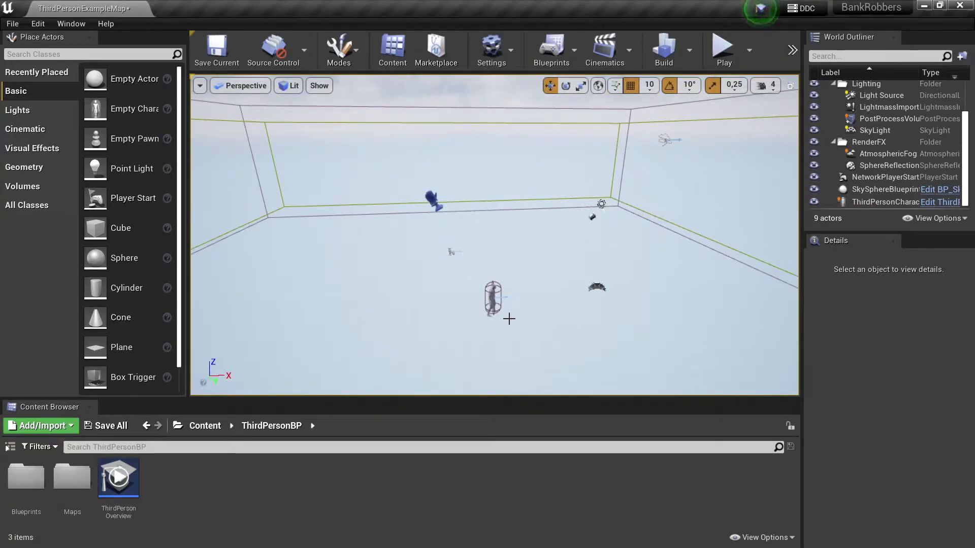
right_click_drag(531, 290, 518, 263)
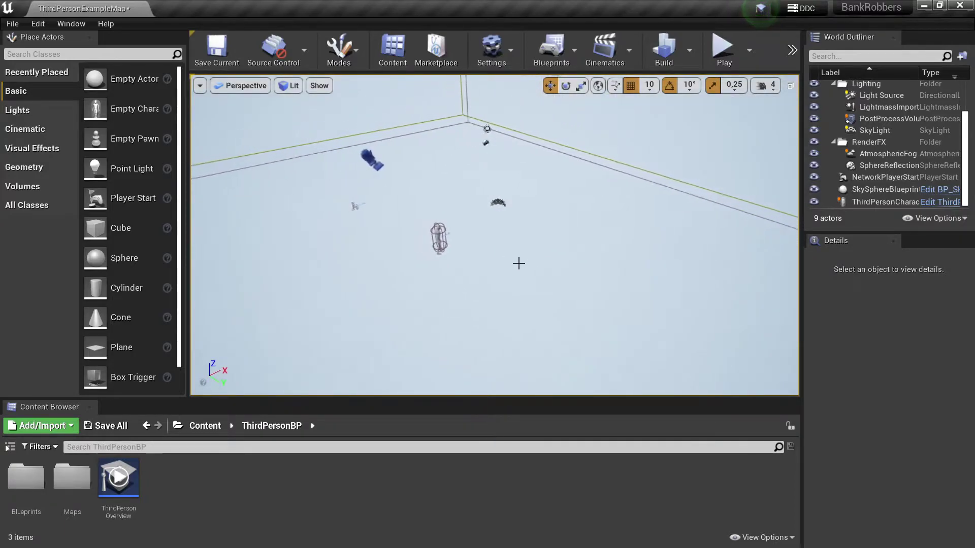
left_click(12, 171)
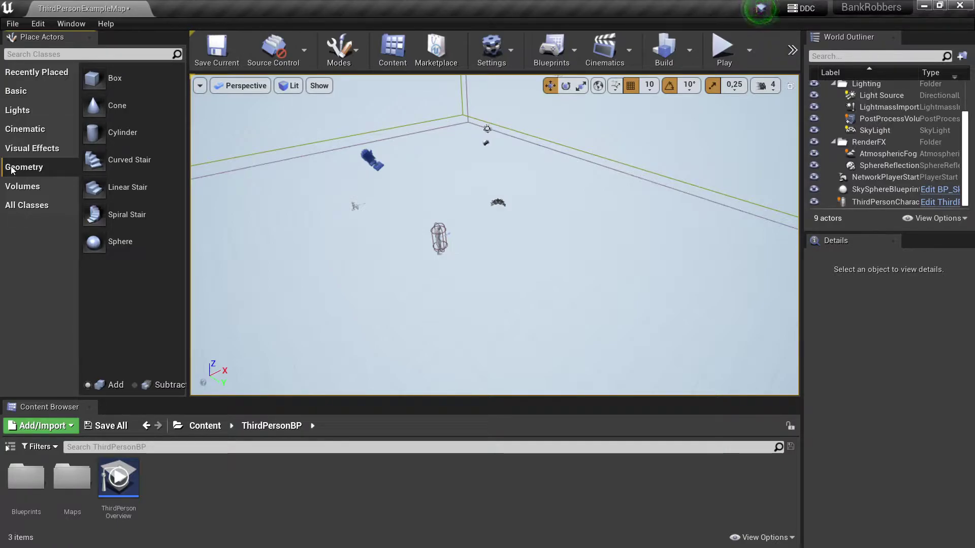
Place a 200×200×200 Box brush beneath the player start and lower it to Z 20.
left_click_drag(96, 77, 455, 232)
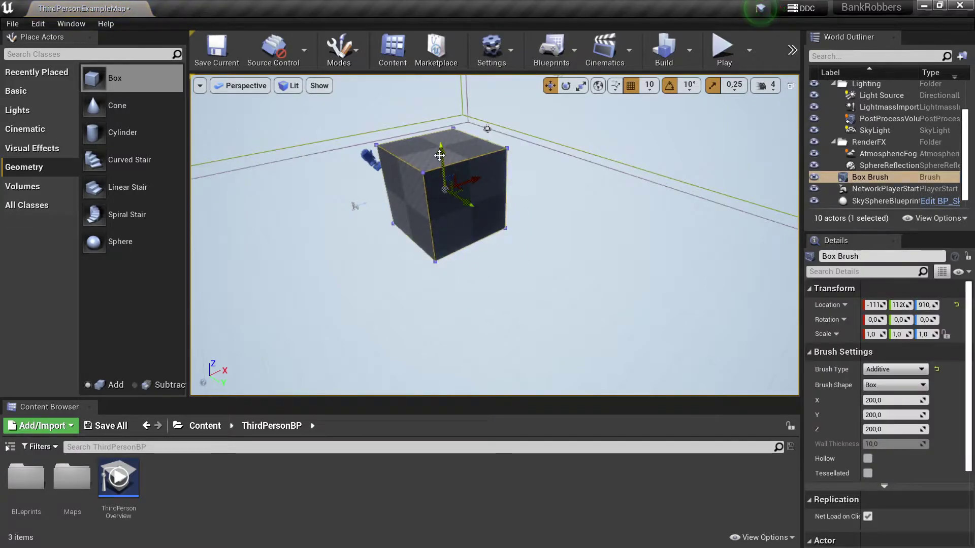
mouse_move(434, 178)
left_mouse_down()
mouse_move(446, 294)
mouse_move(600, 187)
mouse_move(361, 190)
mouse_move(395, 288)
mouse_move(378, 327)
left_mouse_up()
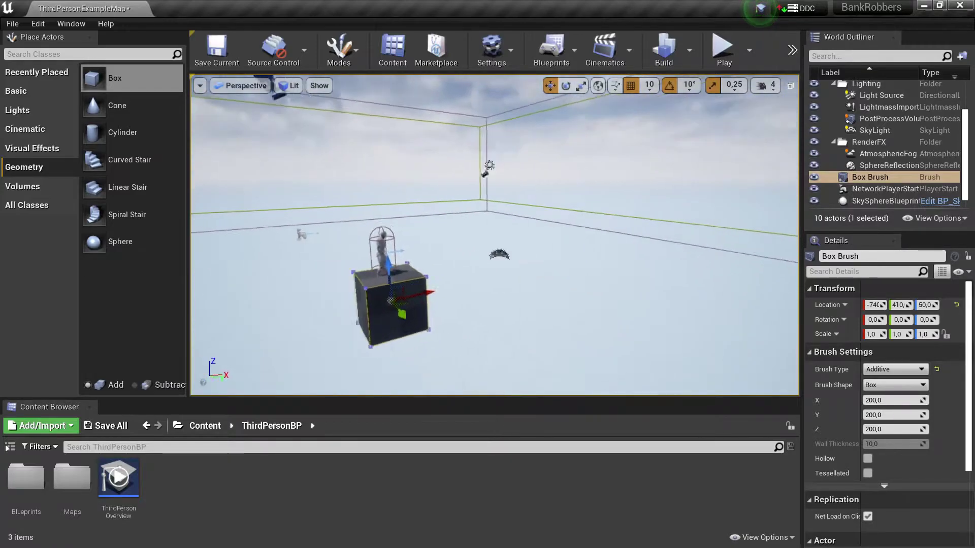
right_click_drag(378, 327, 444, 274)
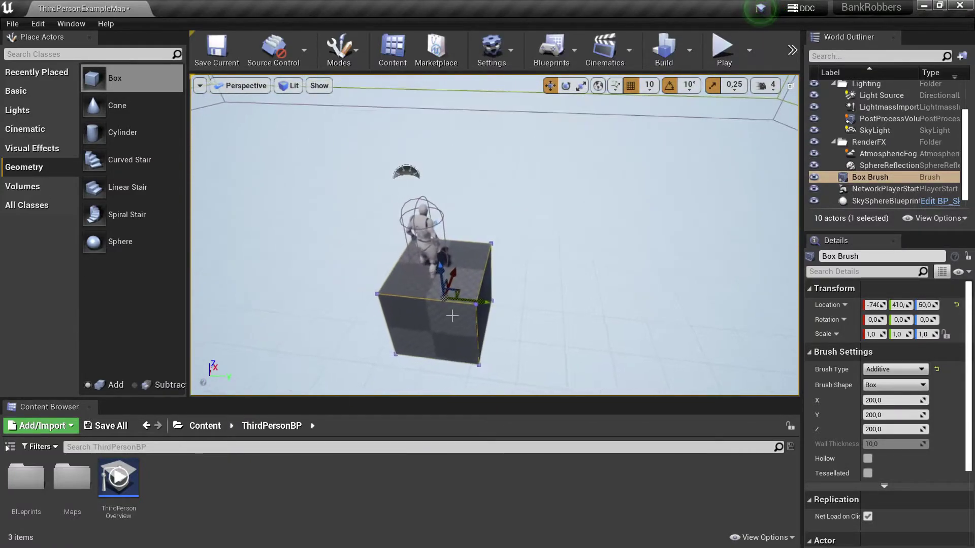
left_click_drag(443, 274, 444, 282)
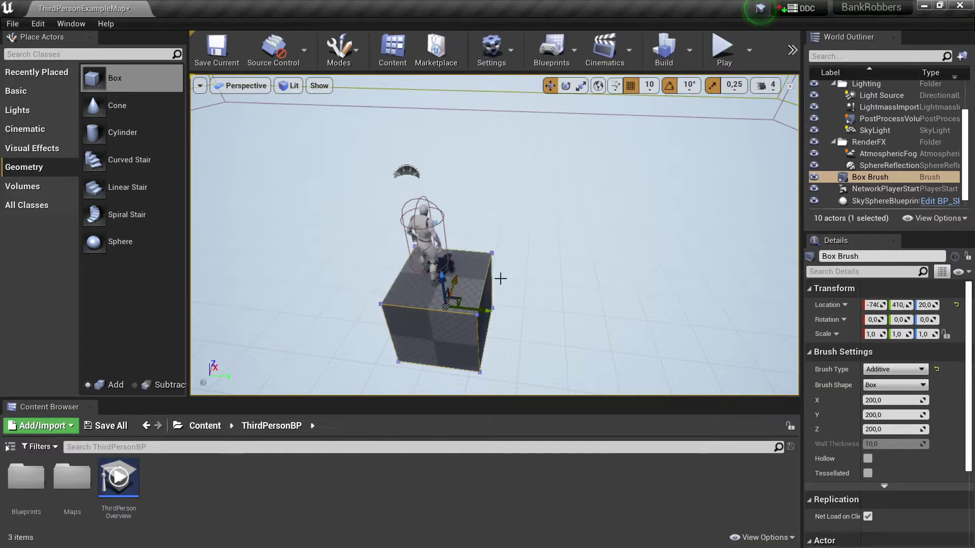
mouse_move(502, 276)
right_mouse_down()
mouse_move(538, 277)
mouse_move(553, 295)
right_mouse_up()
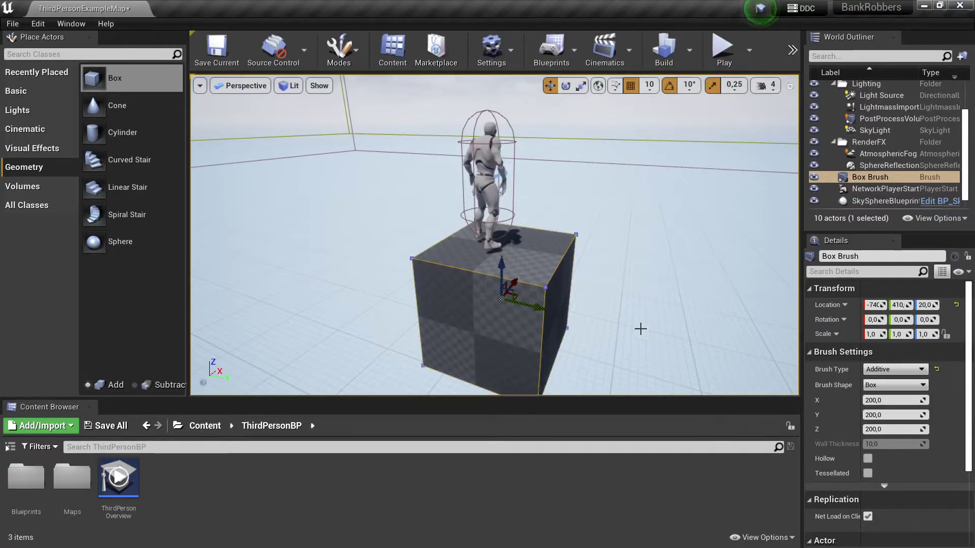
Reselect the Box Brush and set its Brush Settings Z height to 10.
left_click(878, 429)
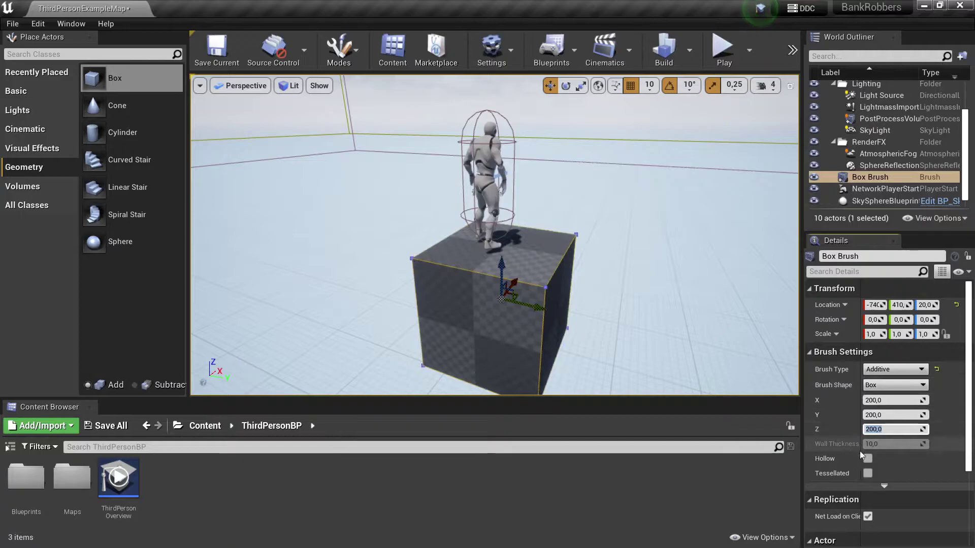
left_click(533, 308)
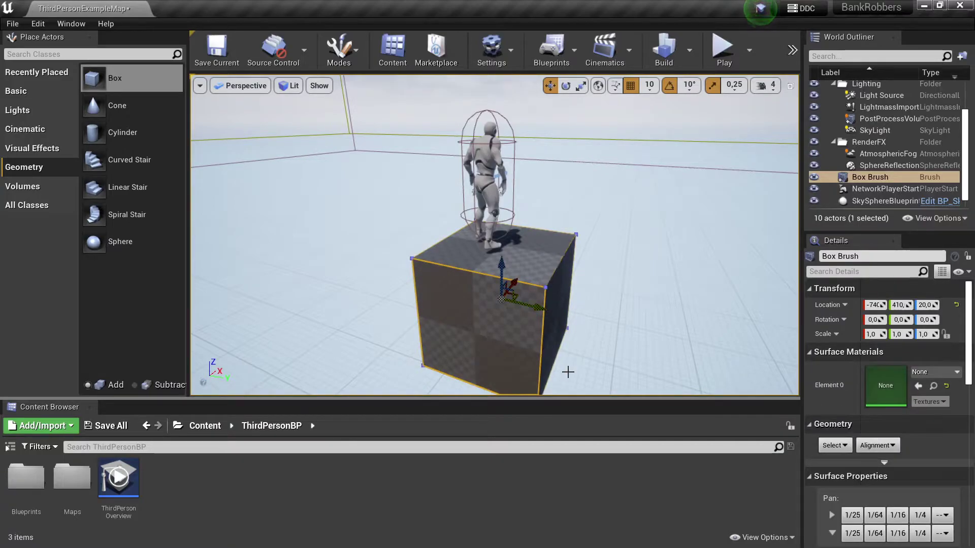
left_click(875, 164)
left_click(870, 177)
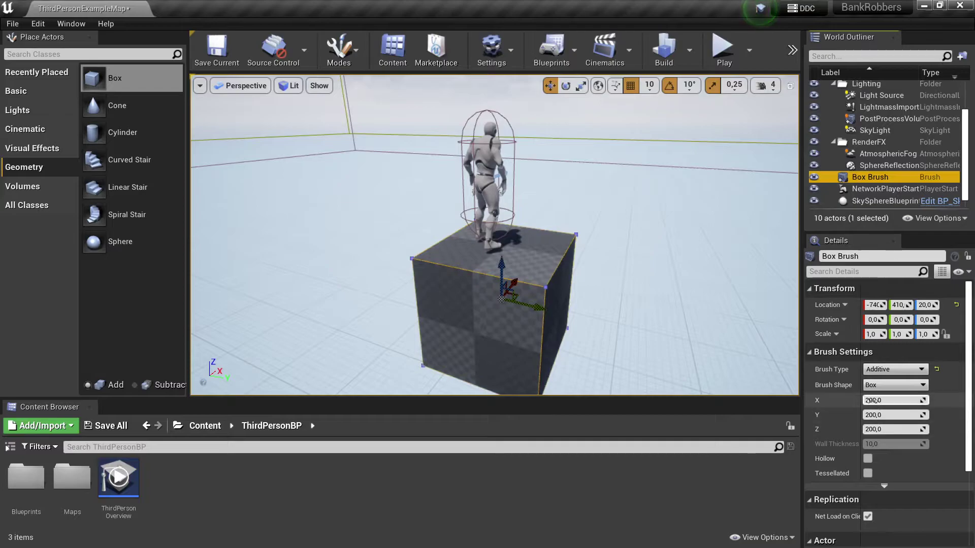
left_click(911, 430)
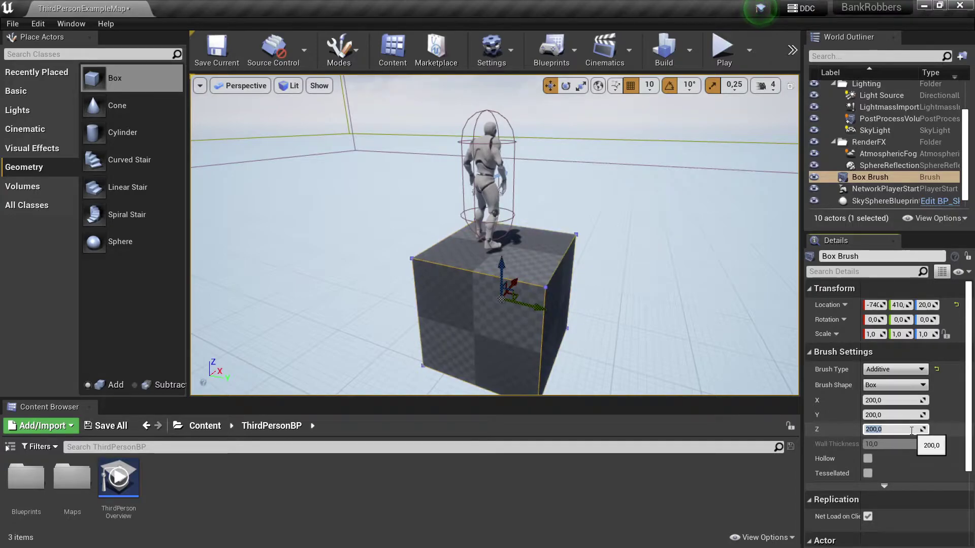
type("10")
key("Return")
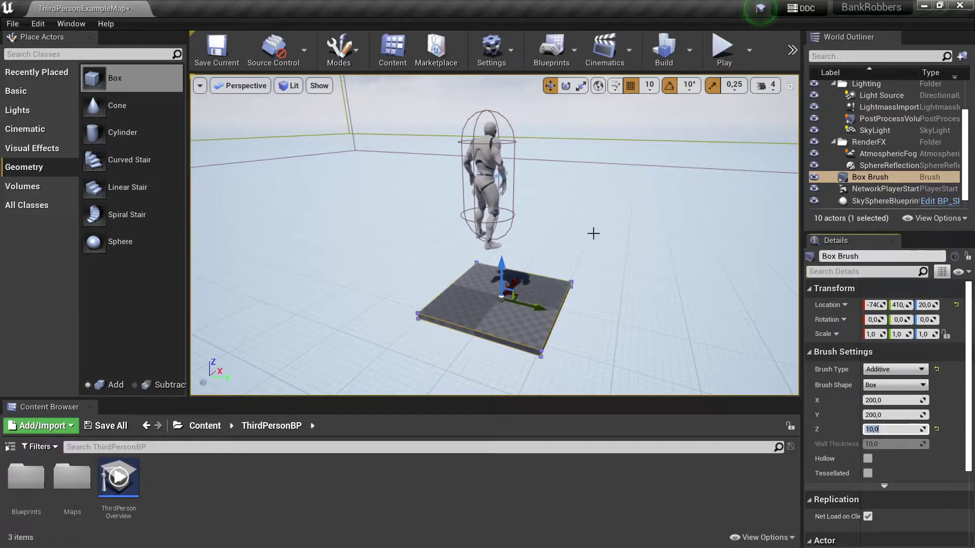
left_click(888, 400)
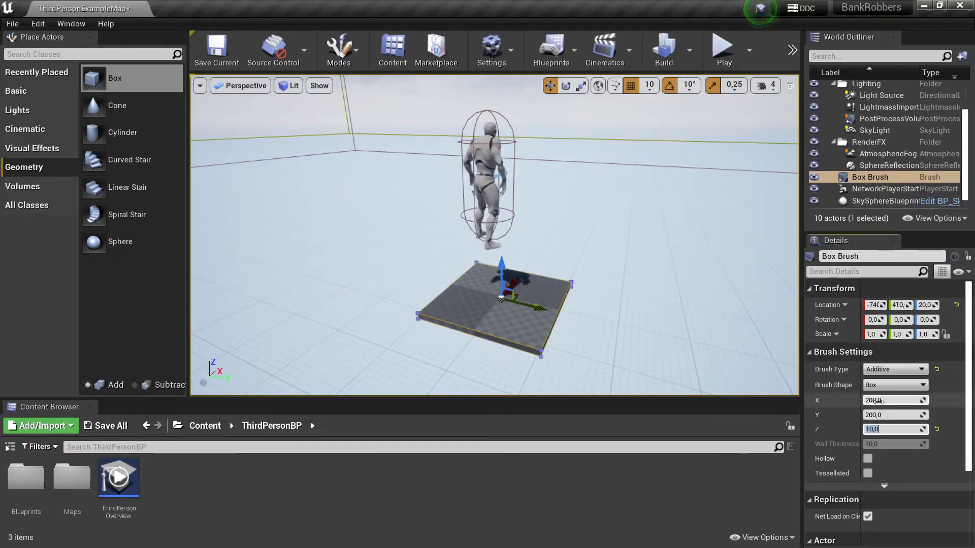
left_click_drag(634, 312, 626, 291, "alt")
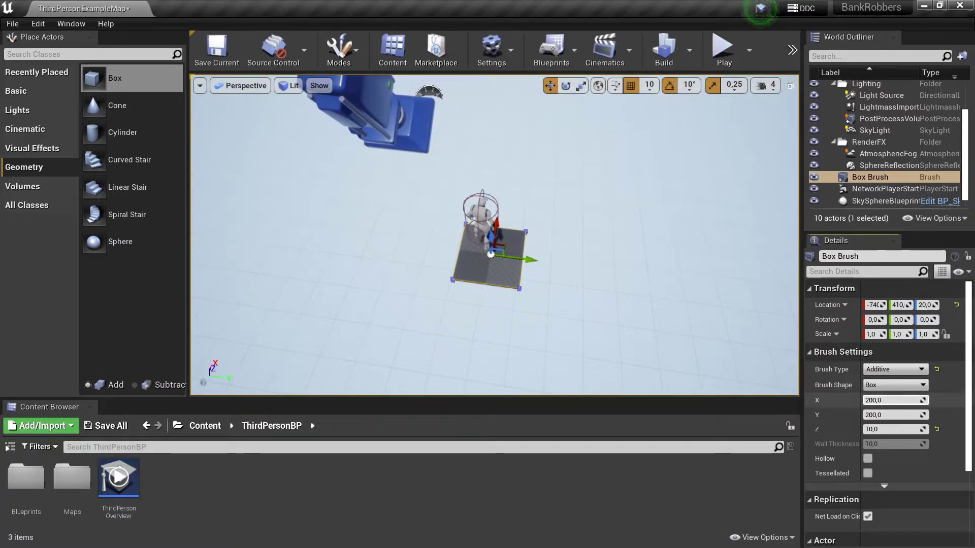
Widen the floor brush to X 1500 and Y 1500.
mouse_move(894, 400)
left_mouse_down()
mouse_move(726, 357)
mouse_move(667, 301)
left_mouse_up()
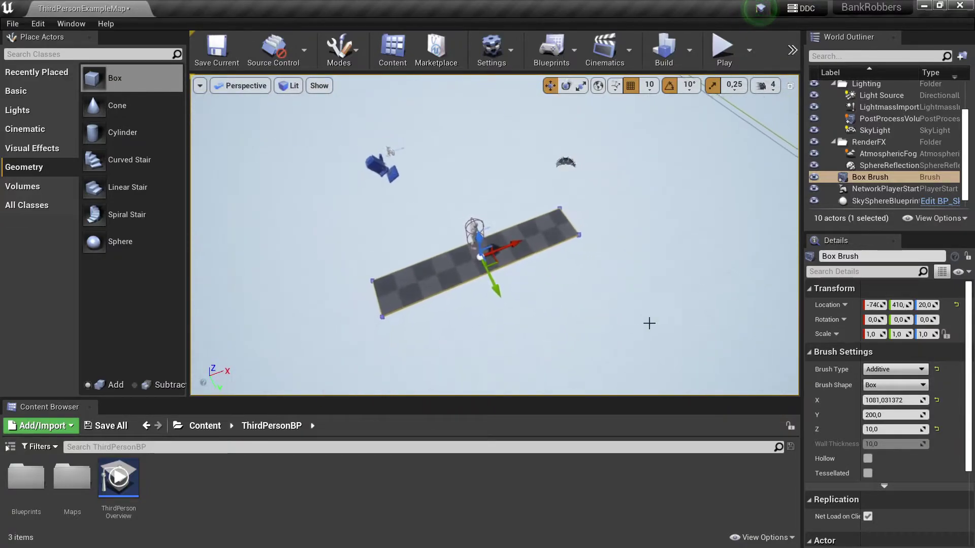
left_click(894, 400)
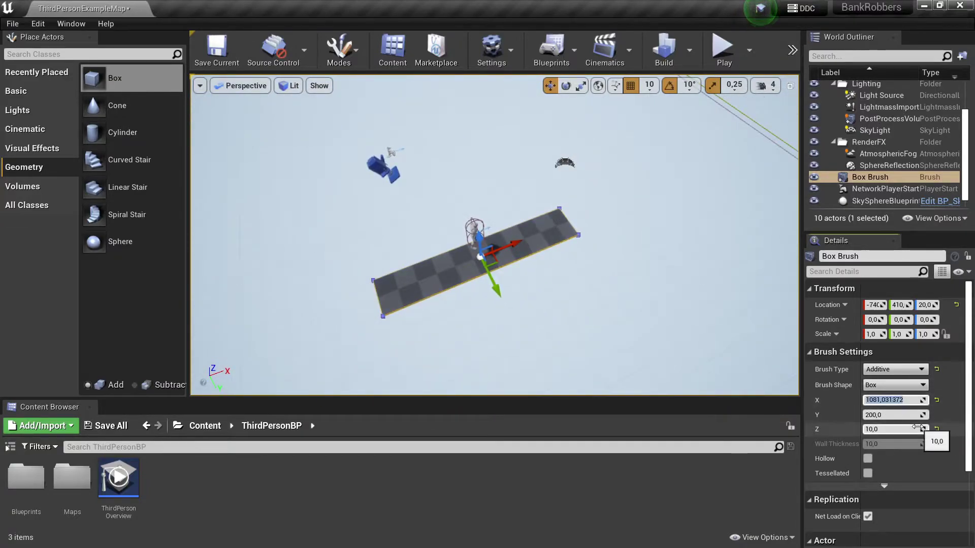
type("1500")
key("Return")
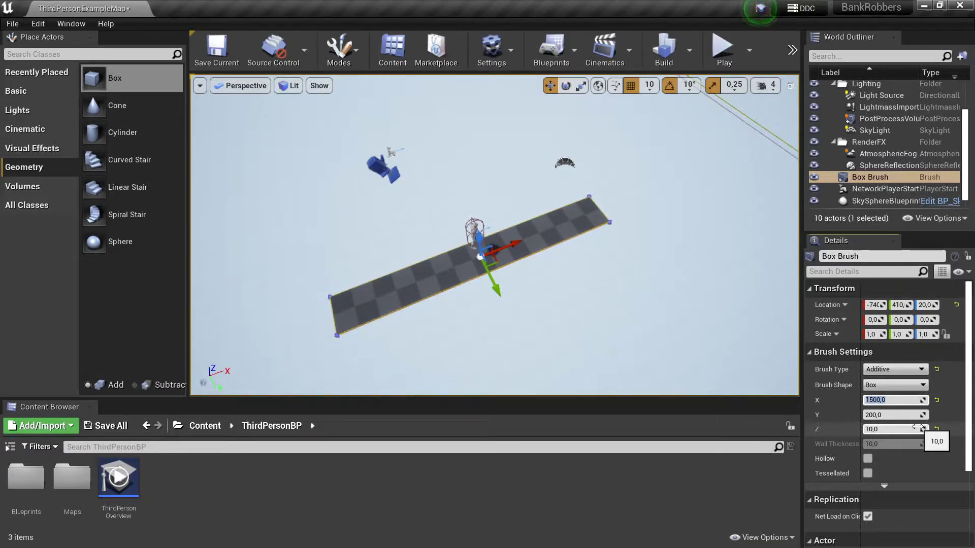
left_click(872, 416)
type("15")
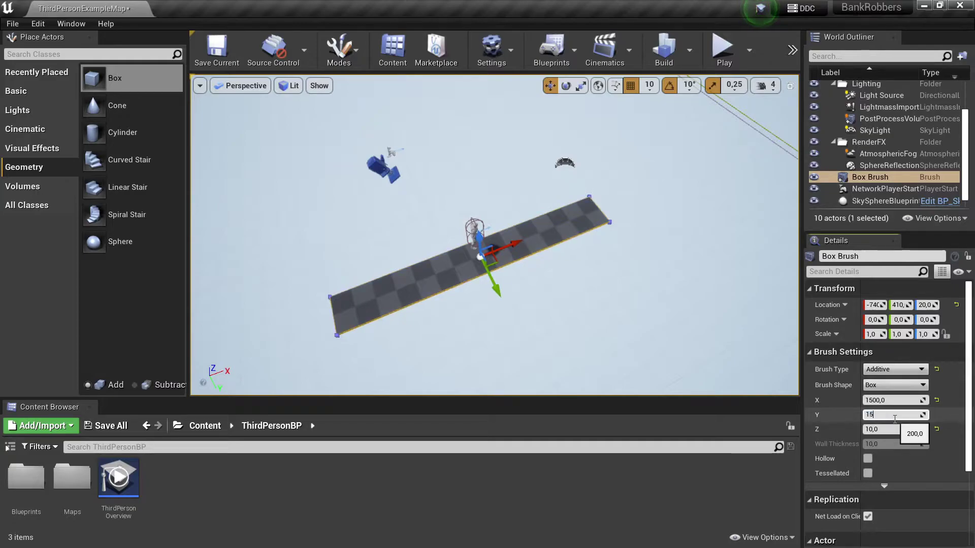
type("00")
key("Return")
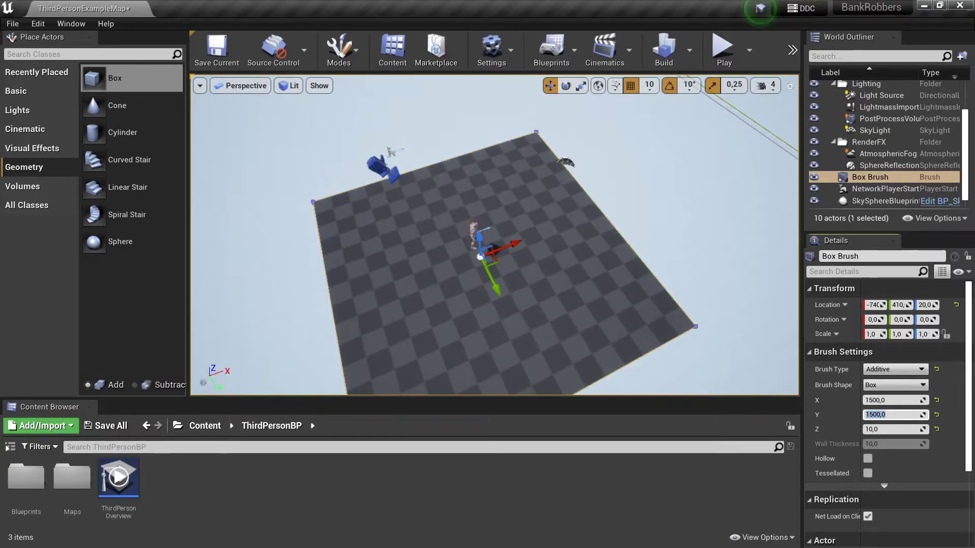
Move the floor slab, then undo the move to restore its position.
right_click_drag(488, 262, 488, 211)
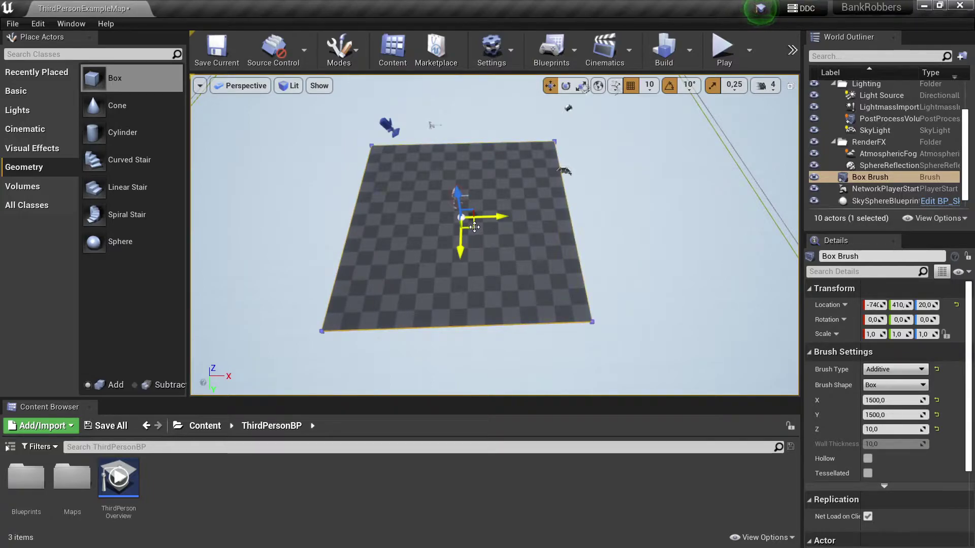
left_click_drag(472, 227, 545, 150)
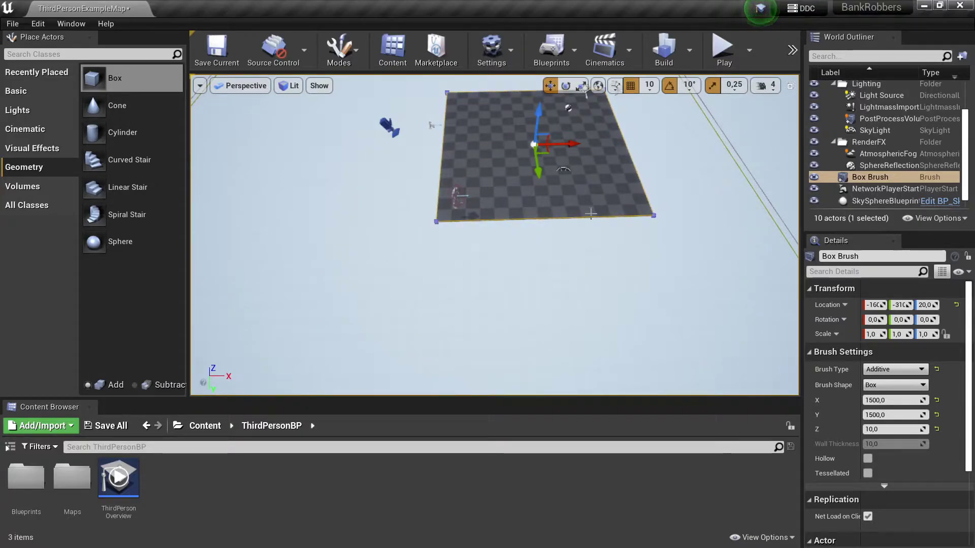
key("ctrl+z")
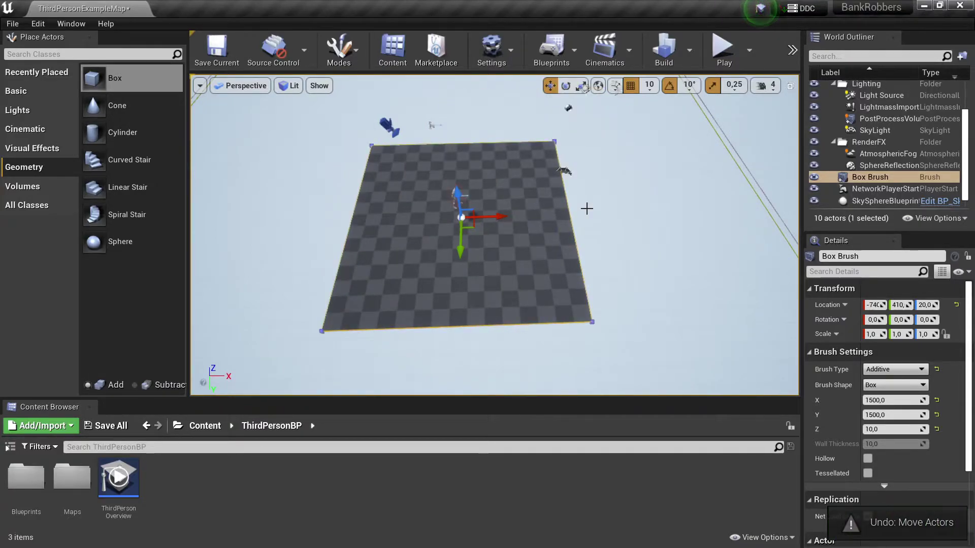
Move the ThirdPersonCharacter to the floor's lower-left area and lower it onto the surface.
left_click(455, 197)
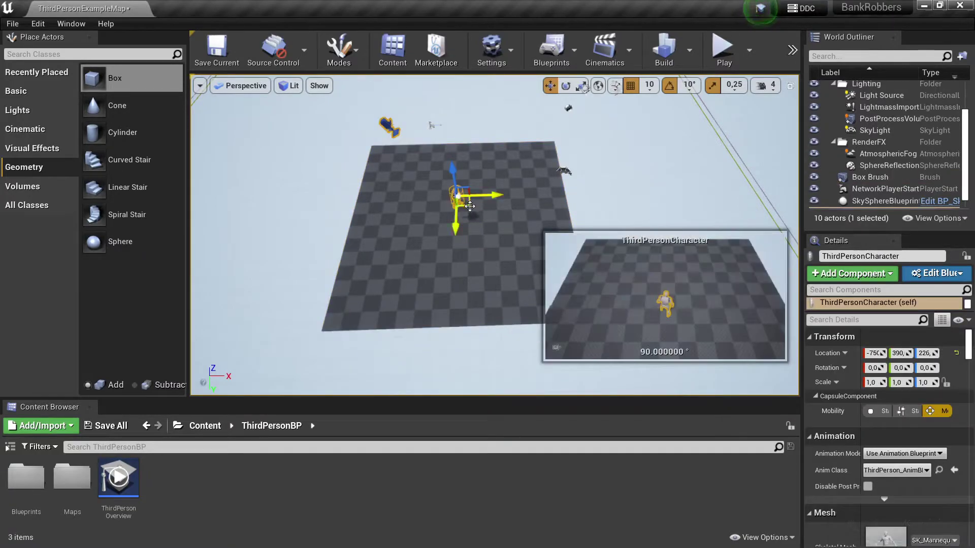
left_click_drag(453, 195, 367, 309)
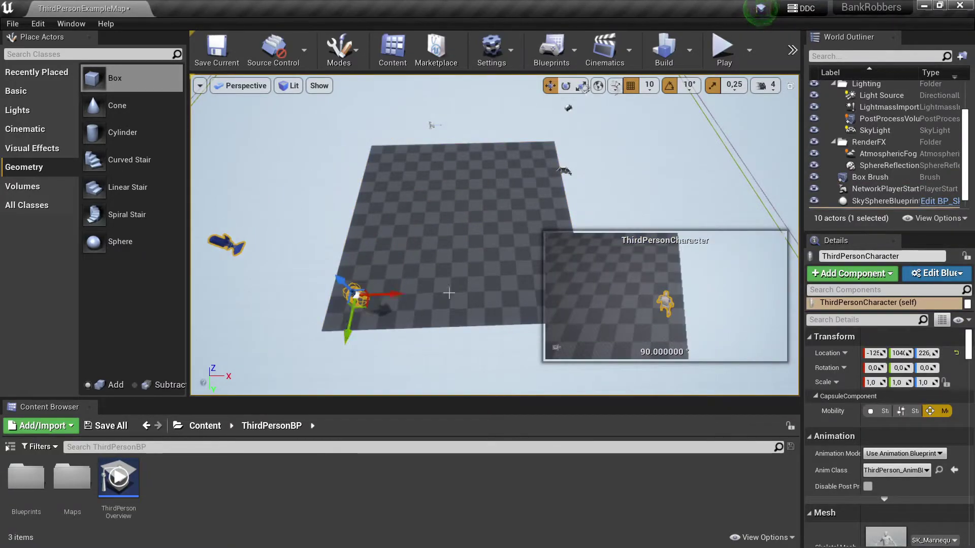
mouse_move(367, 309)
right_mouse_down()
mouse_move(325, 355)
mouse_move(325, 284)
right_mouse_up()
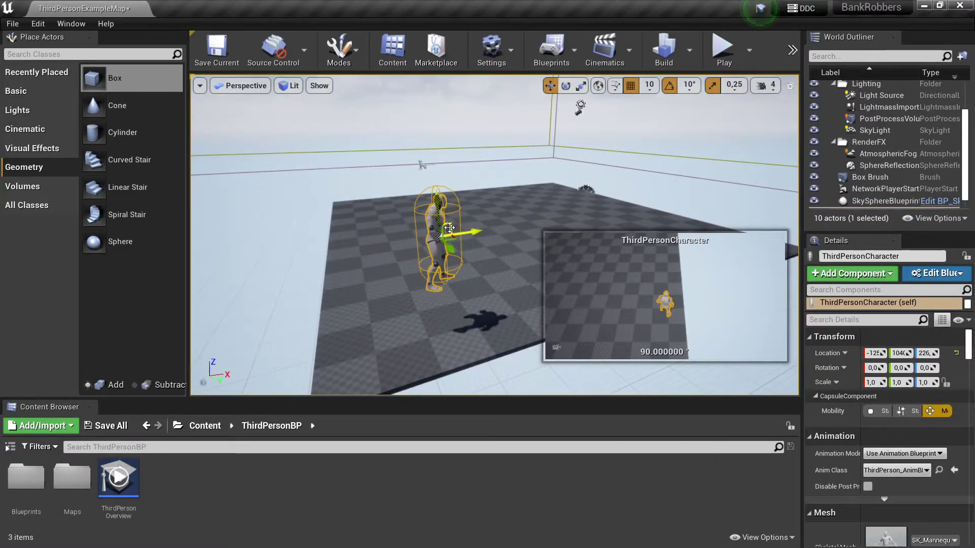
left_click_drag(456, 243, 399, 286)
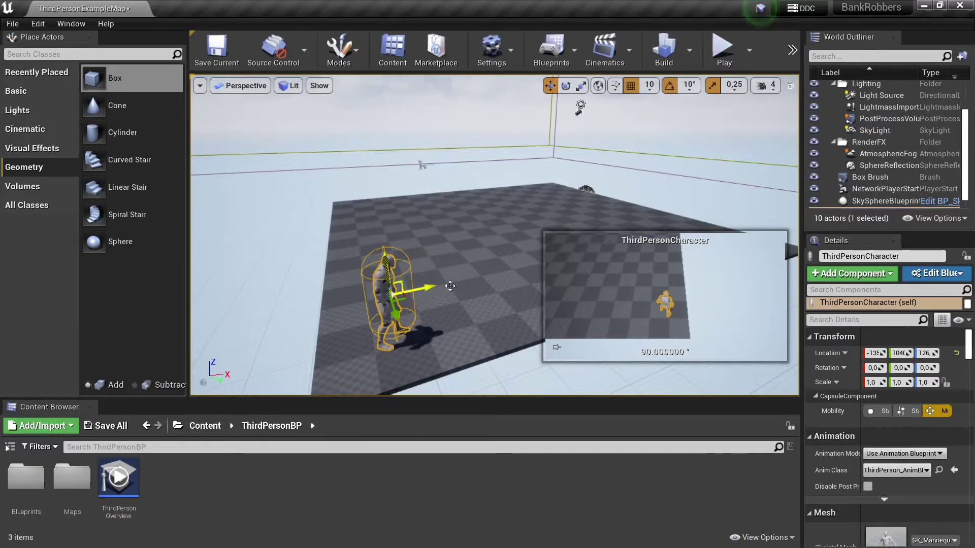
right_click_drag(399, 285, 457, 330)
right_click_drag(399, 286, 410, 288)
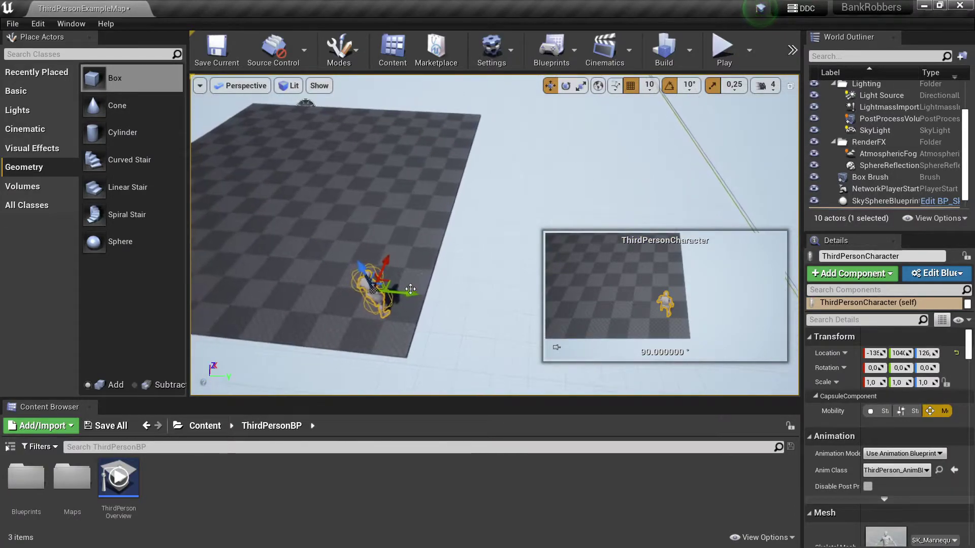
left_click_drag(404, 292, 399, 292)
mouse_move(398, 293)
right_mouse_down()
mouse_move(386, 325)
mouse_move(468, 265)
right_mouse_up()
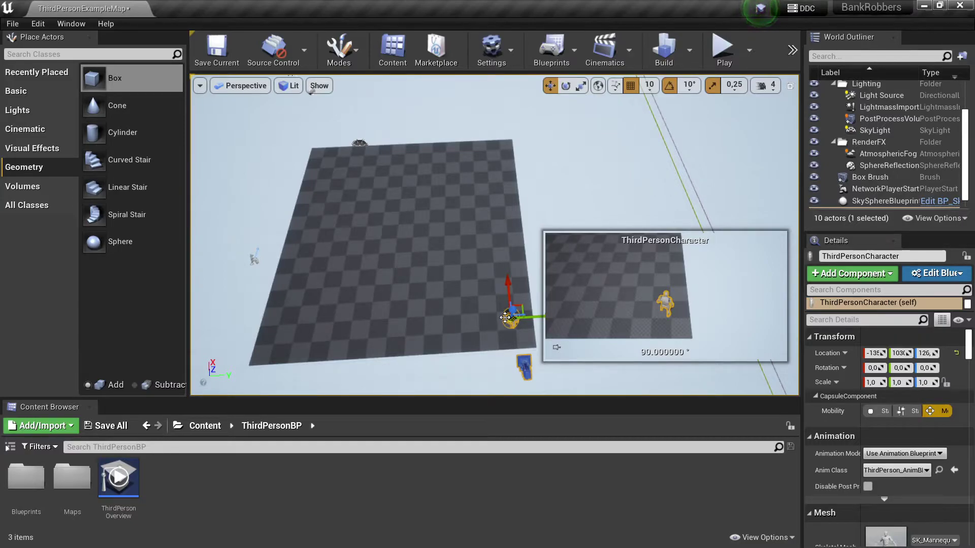
left_click(723, 48)
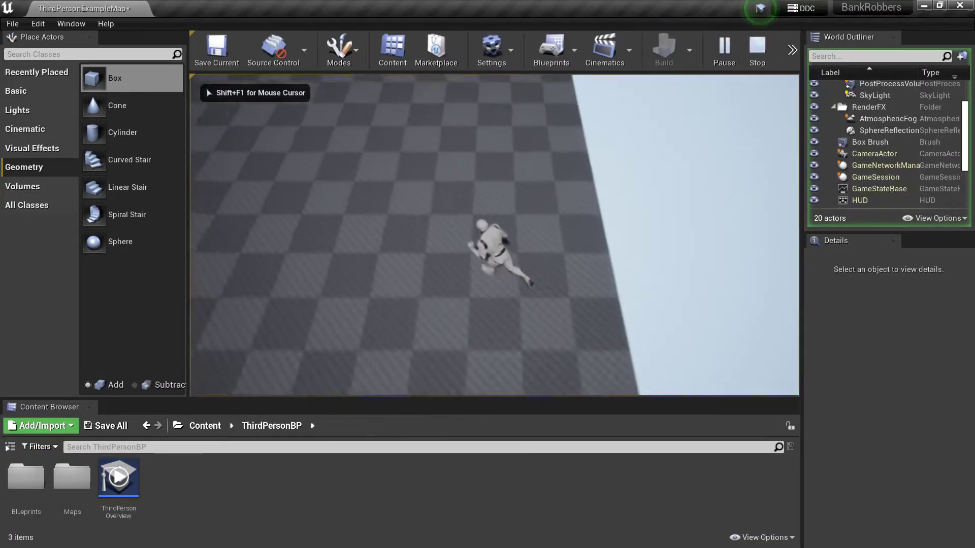
key("space")
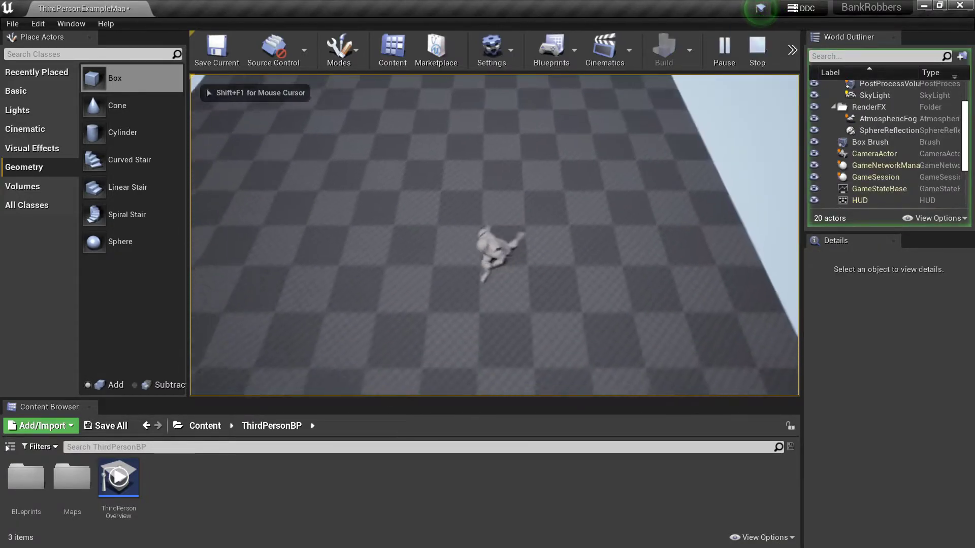
key("s")
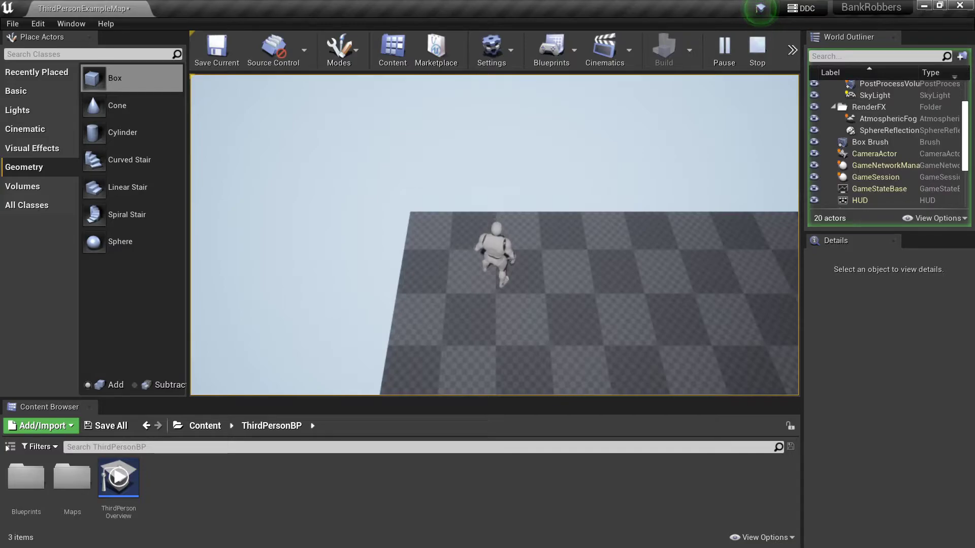
key("s")
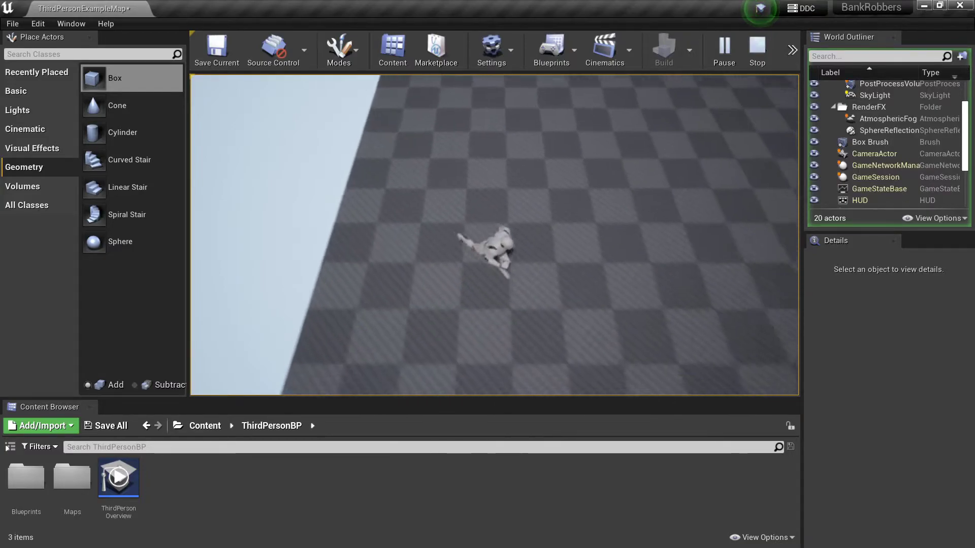
key("w")
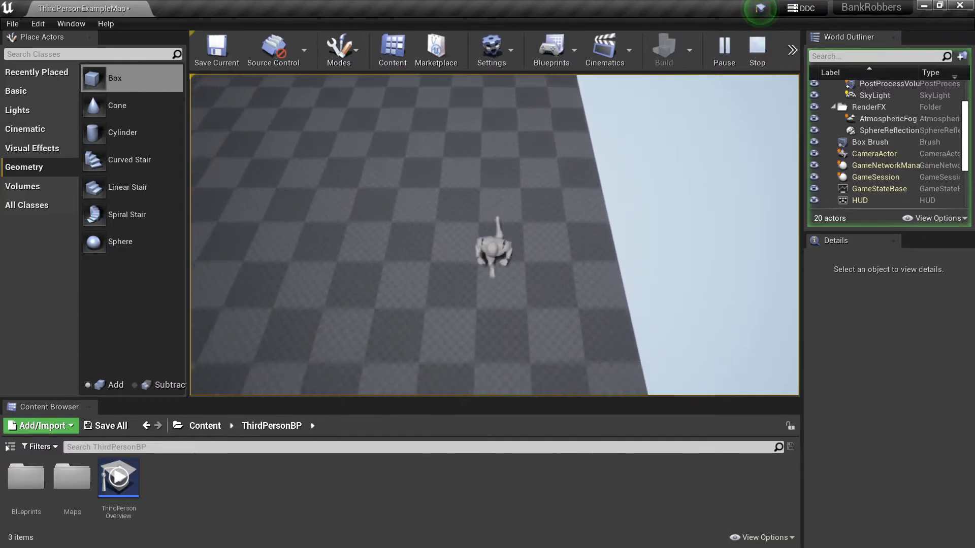
key("w")
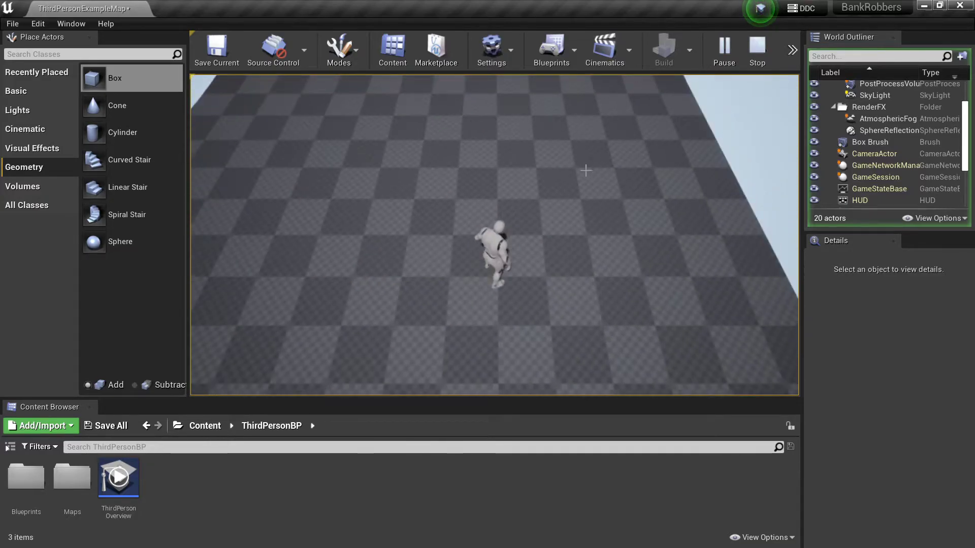
key("Escape")
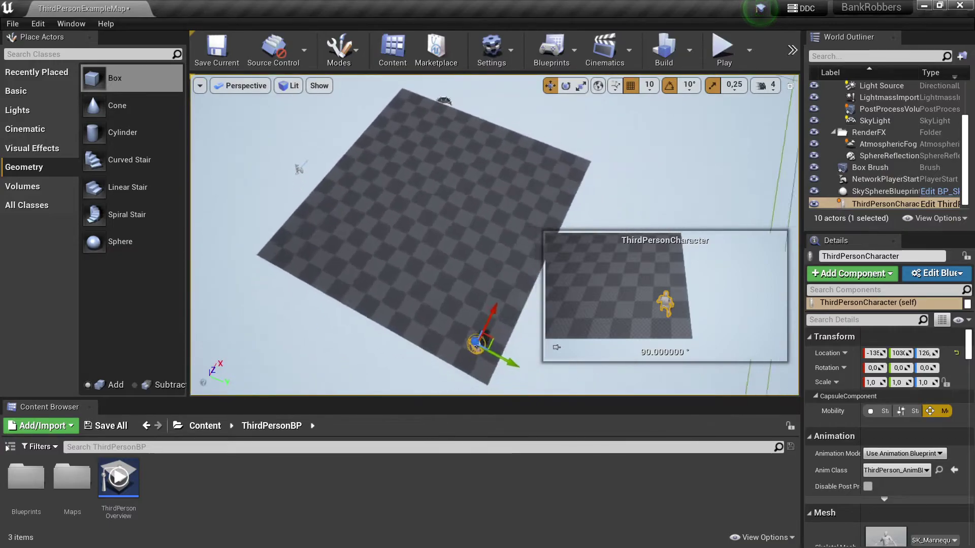
right_click_drag(490, 222, 490, 222)
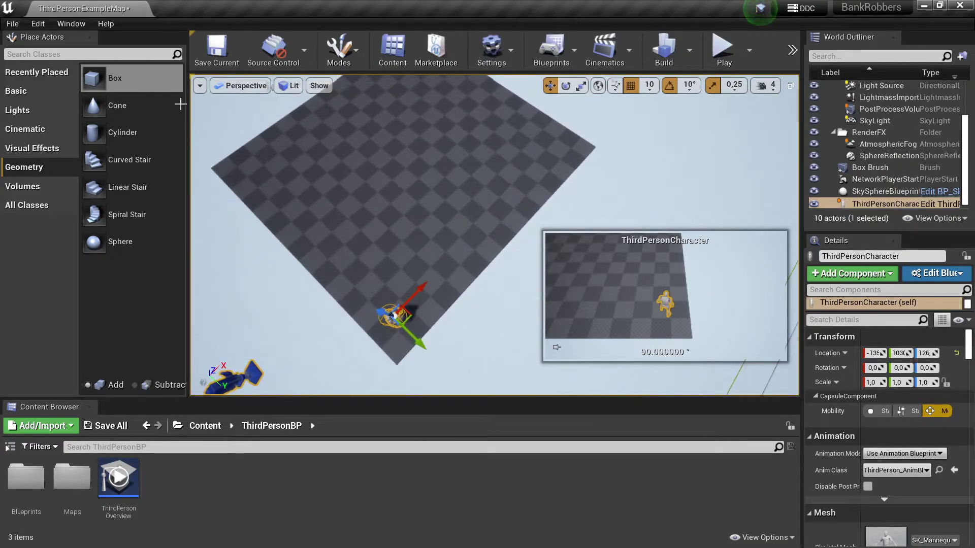
Place Box Brush2 and size it X 1500, Y 30, Z 200.
left_click_drag(127, 78, 465, 274)
key("f")
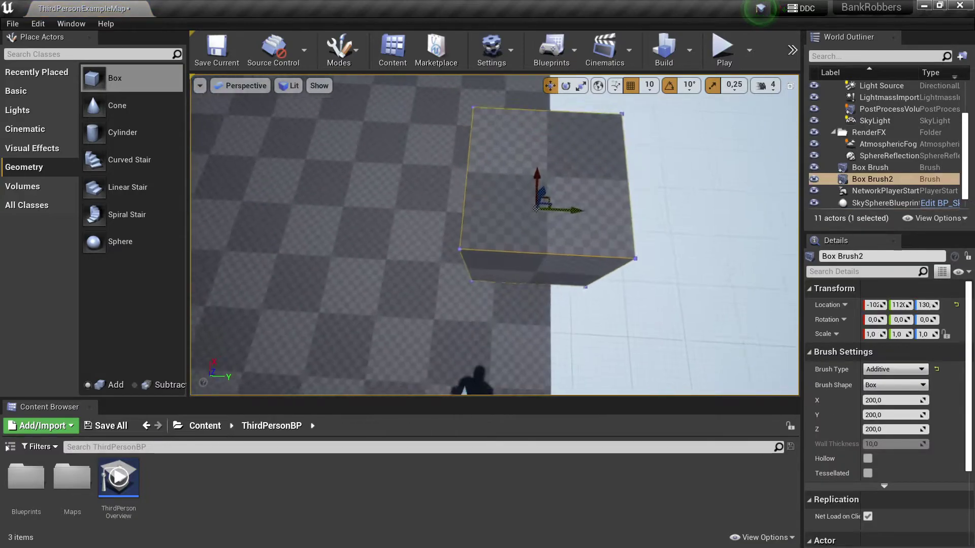
right_click_drag(463, 300, 463, 300)
left_click(895, 400)
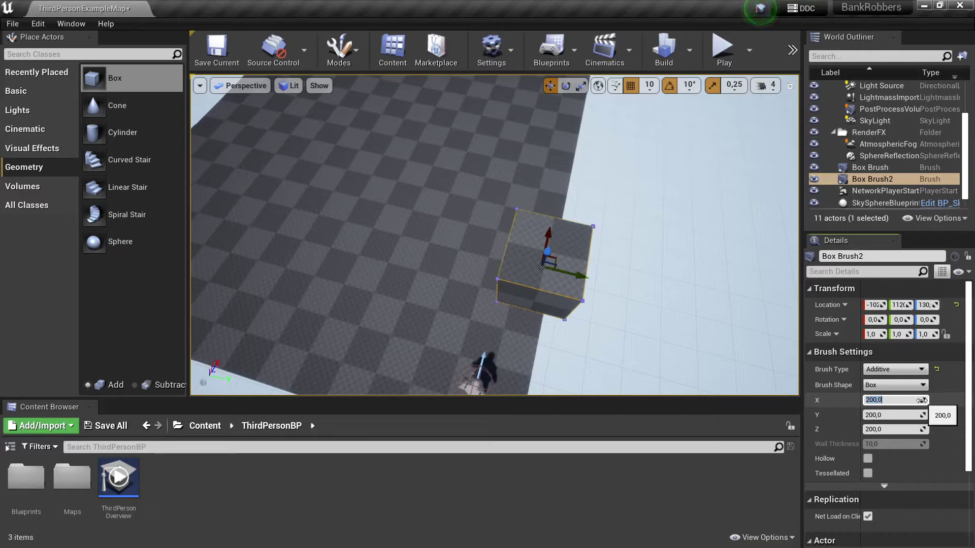
left_click_drag(899, 401, 880, 403)
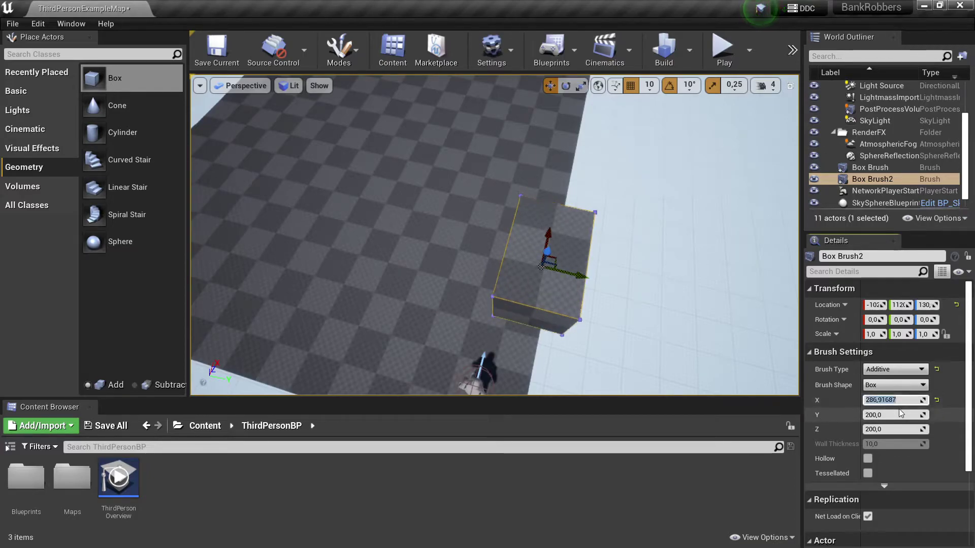
type("00")
key("Return")
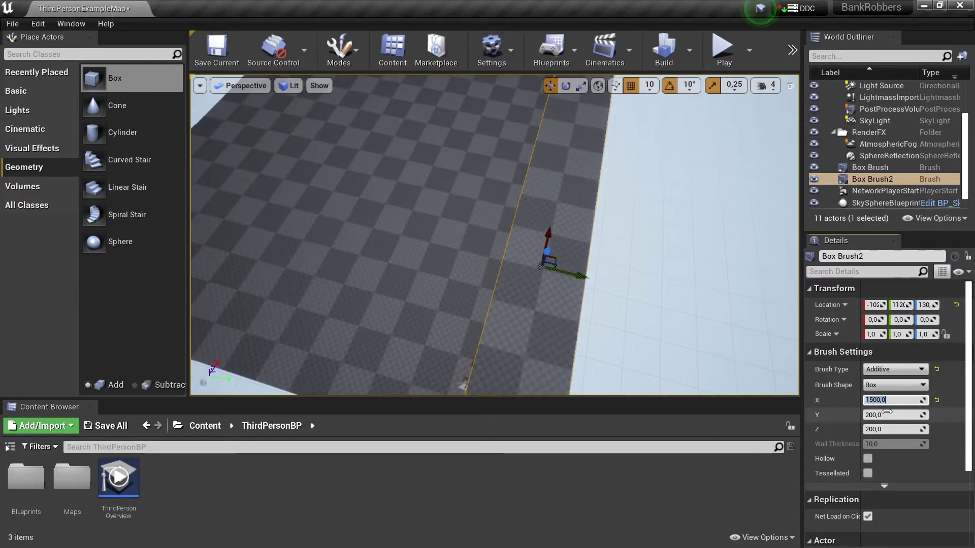
left_click(886, 414)
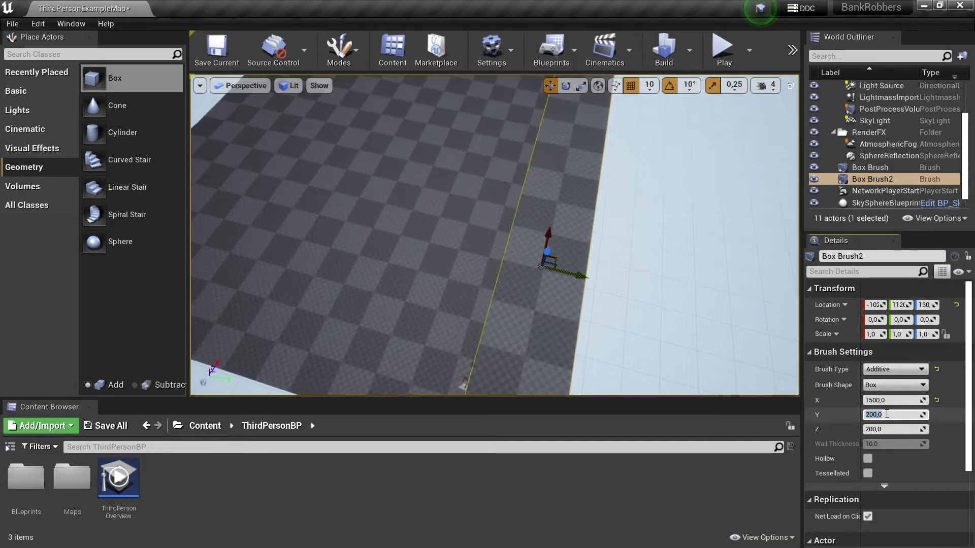
type("20")
key("Return")
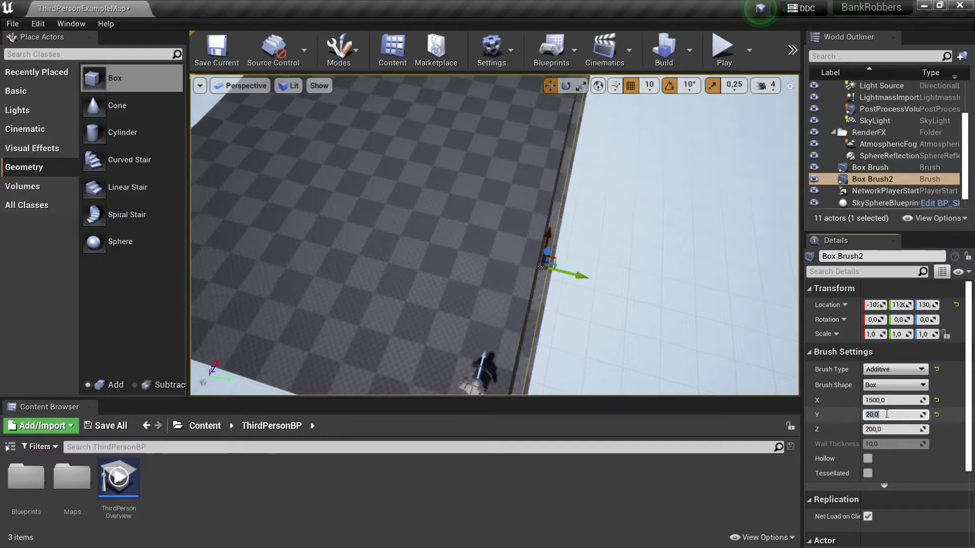
type("30")
key("Return")
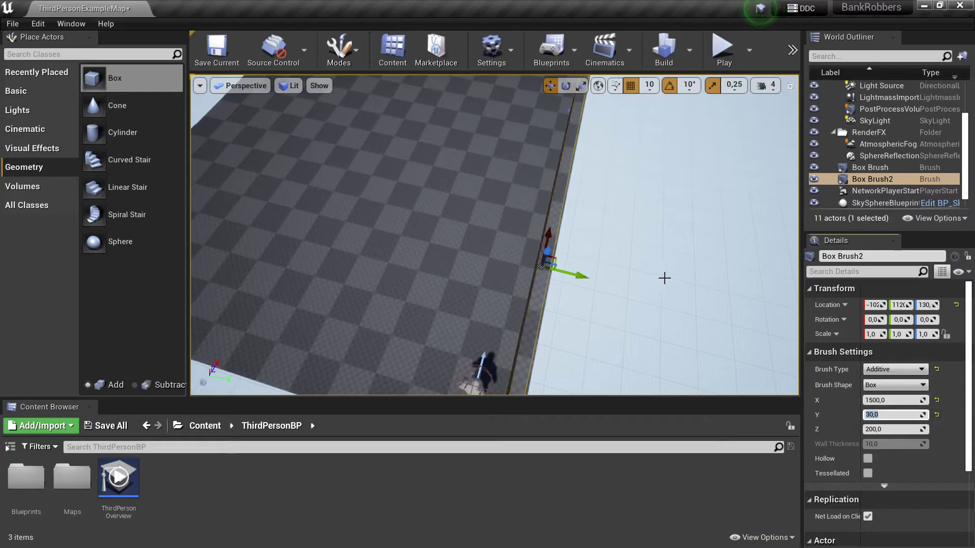
mouse_move(495, 234)
left_mouse_down("alt")
mouse_move(527, 272)
mouse_move(411, 228)
left_mouse_up("alt")
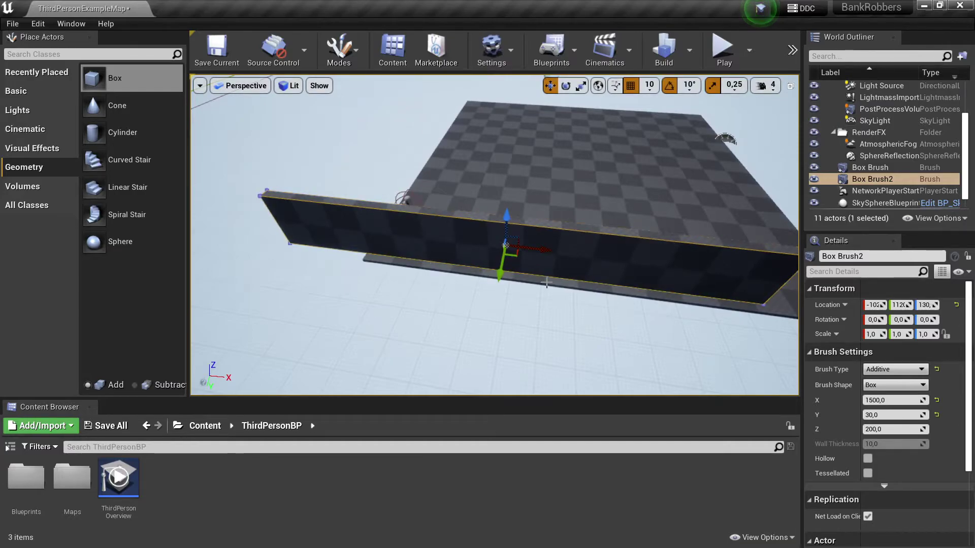
Align Box Brush2 to one floor edge and Alt-drag a copy, Box Brush3, to the opposite edge.
mouse_move(539, 249)
left_mouse_down()
mouse_move(641, 257)
mouse_move(566, 254)
left_mouse_up()
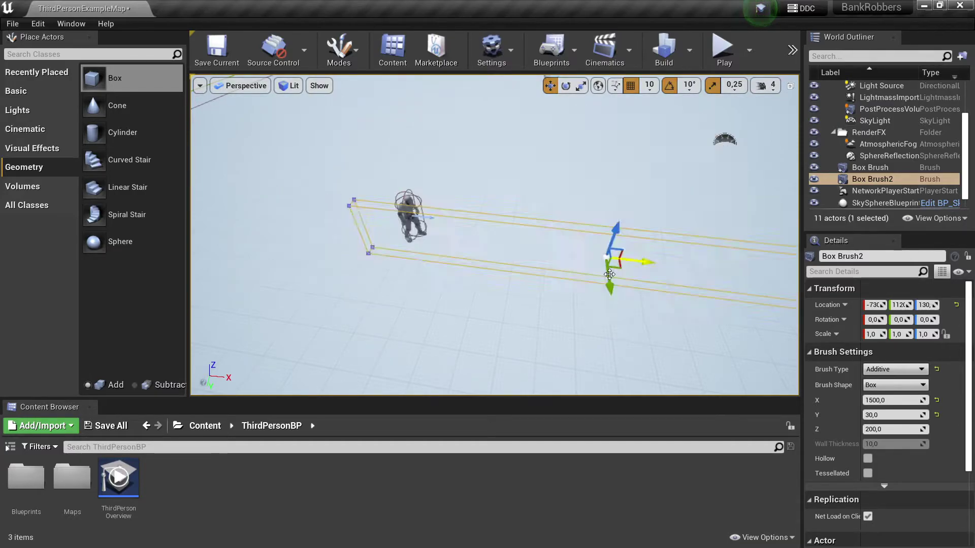
mouse_move(581, 217)
left_mouse_down()
mouse_move(589, 219)
mouse_move(525, 258)
left_mouse_up()
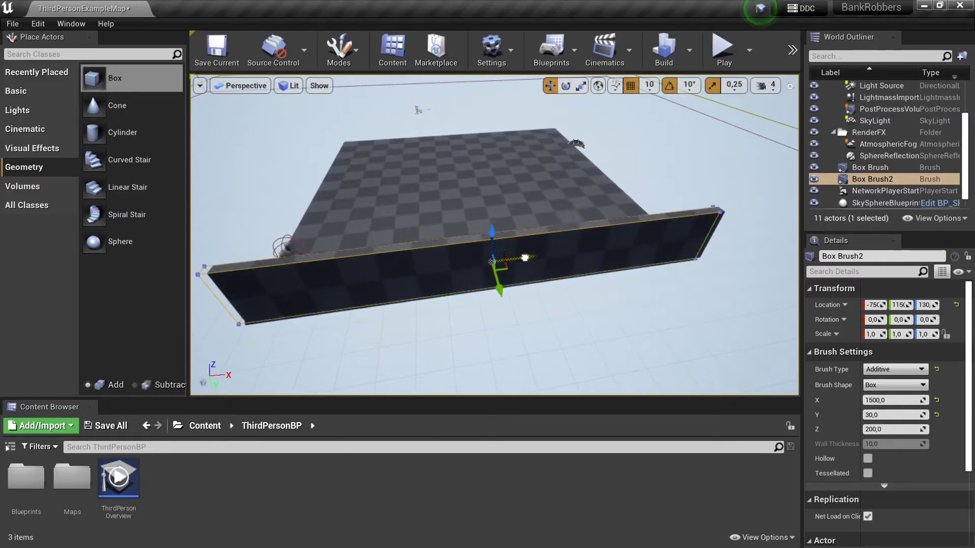
left_click(522, 340)
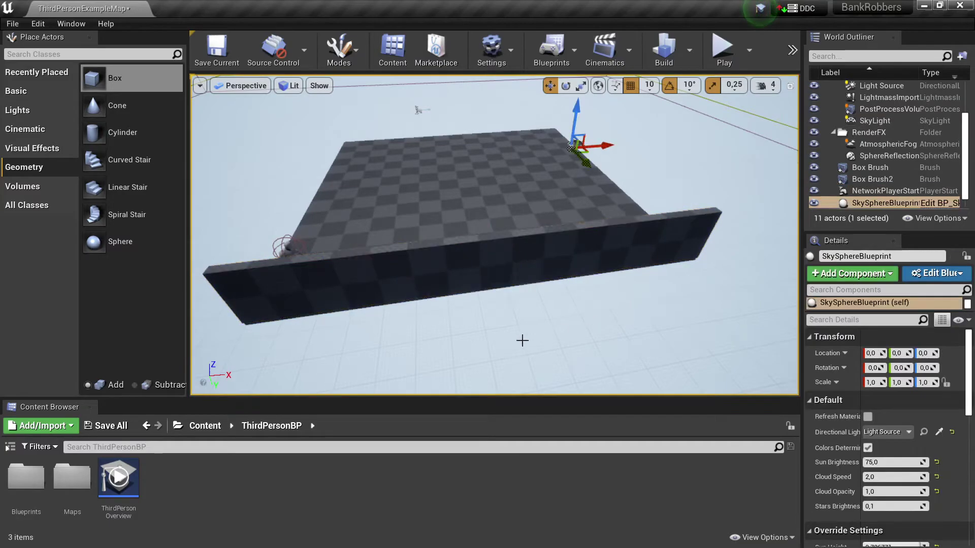
right_click_drag(522, 340, 522, 340)
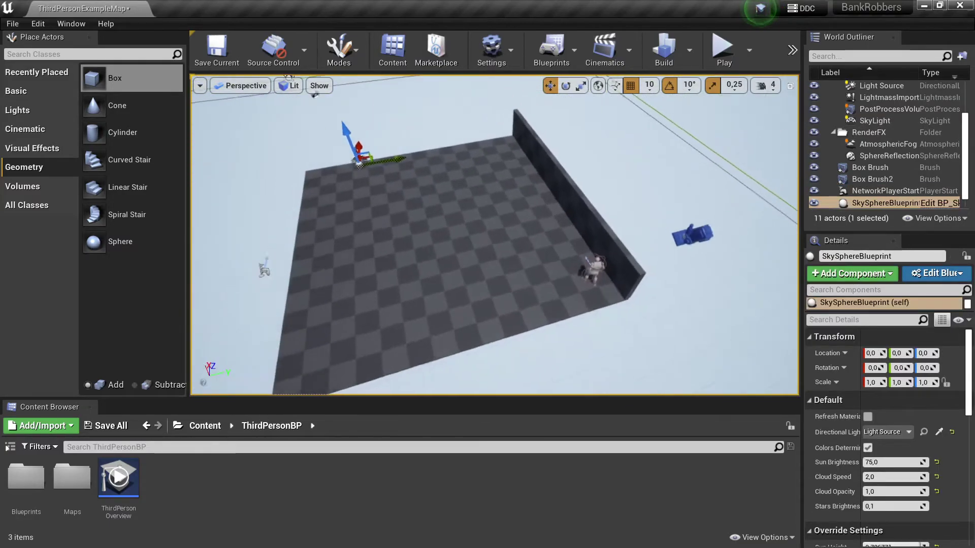
right_click_drag(575, 229, 575, 229)
left_click(581, 222)
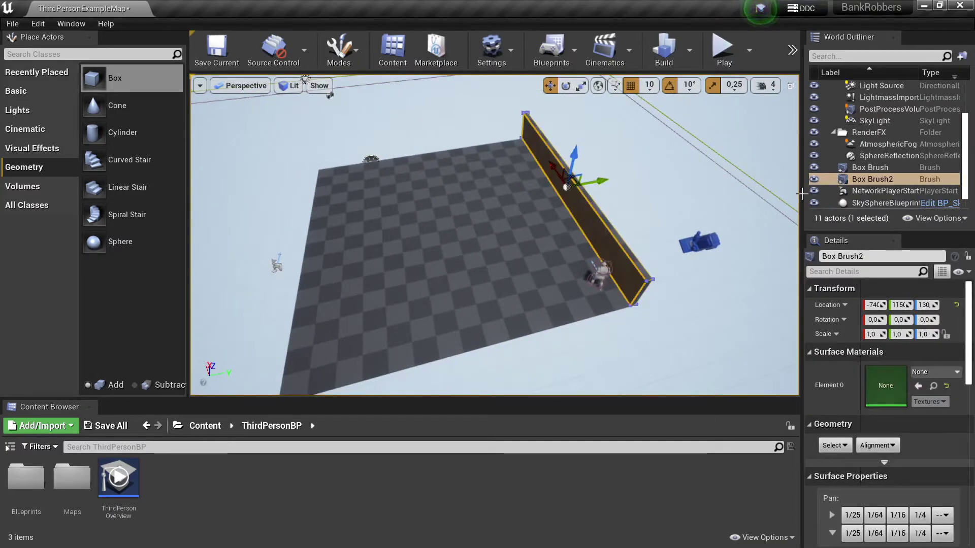
left_click(880, 180)
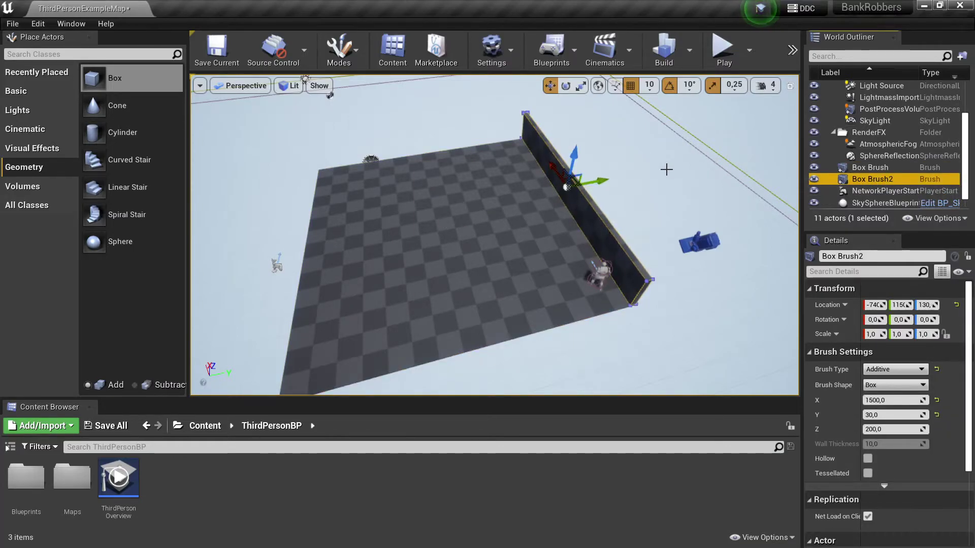
left_click_drag(594, 180, 339, 225, "alt")
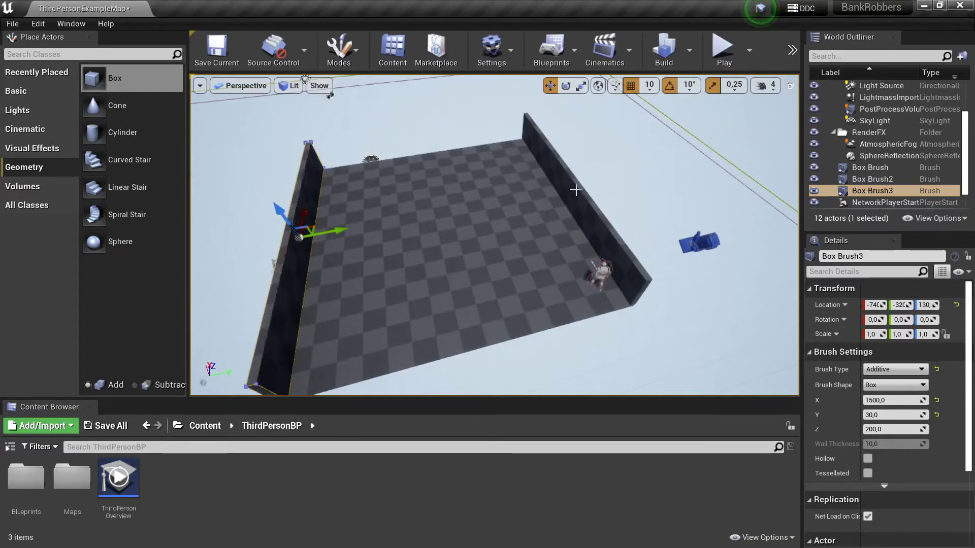
Duplicate the wall, rotate it -90° and move it onto the open far side.
key("ctrl+w")
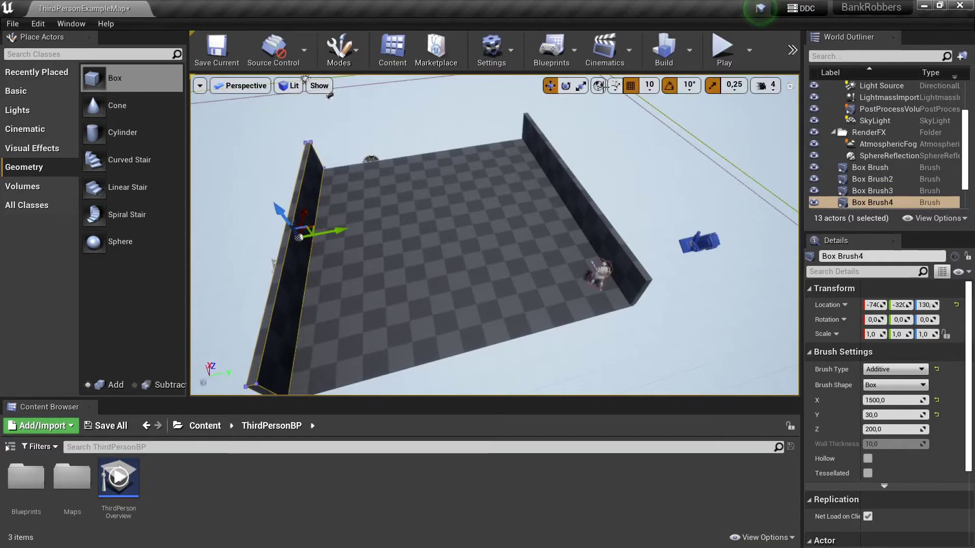
left_click(565, 85)
left_click_drag(351, 203, 294, 279)
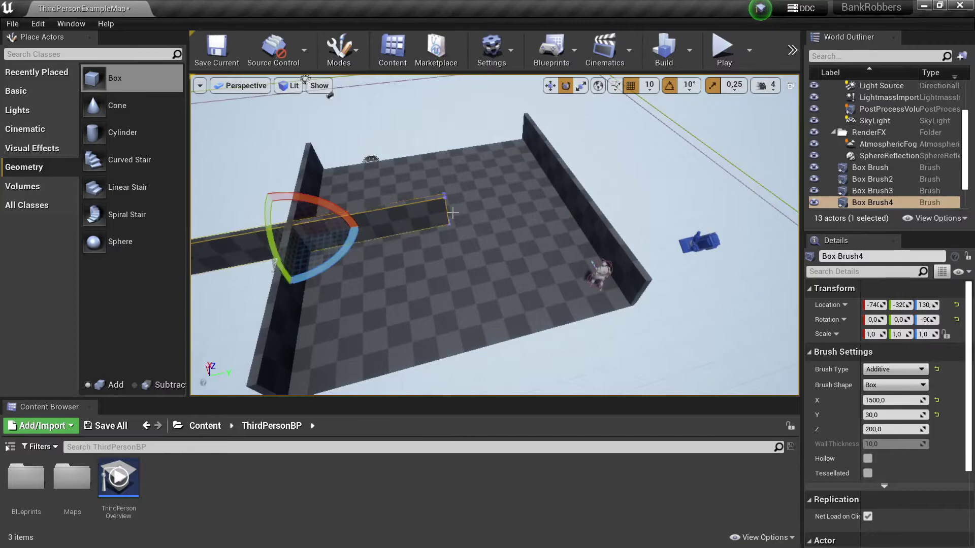
left_click(550, 85)
mouse_move(341, 264)
right_mouse_down()
mouse_move(372, 261)
mouse_move(378, 189)
right_mouse_up()
mouse_move(386, 185)
left_mouse_down()
mouse_move(521, 108)
mouse_move(525, 87)
left_mouse_up()
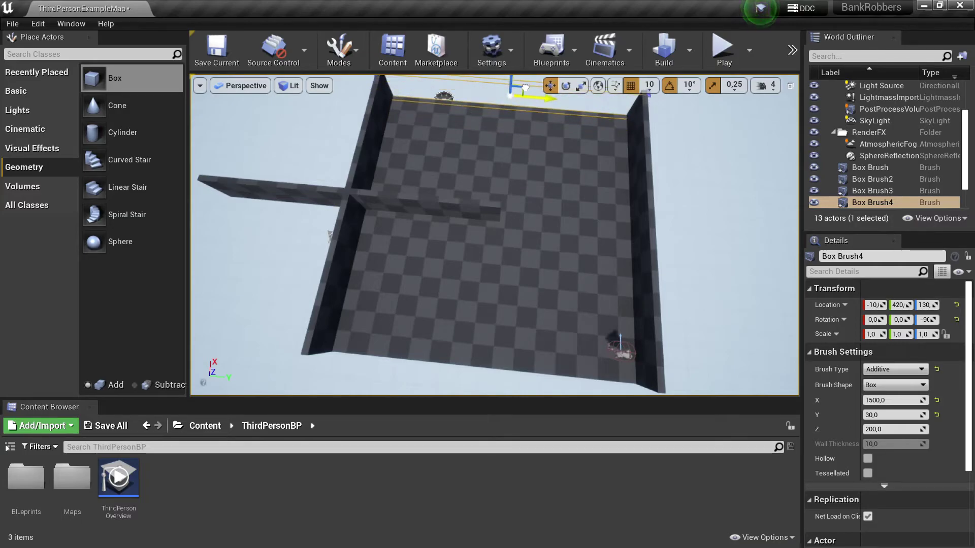
Alt-drag a copy of that wall onto the remaining open side.
right_click_drag(525, 87, 650, 181)
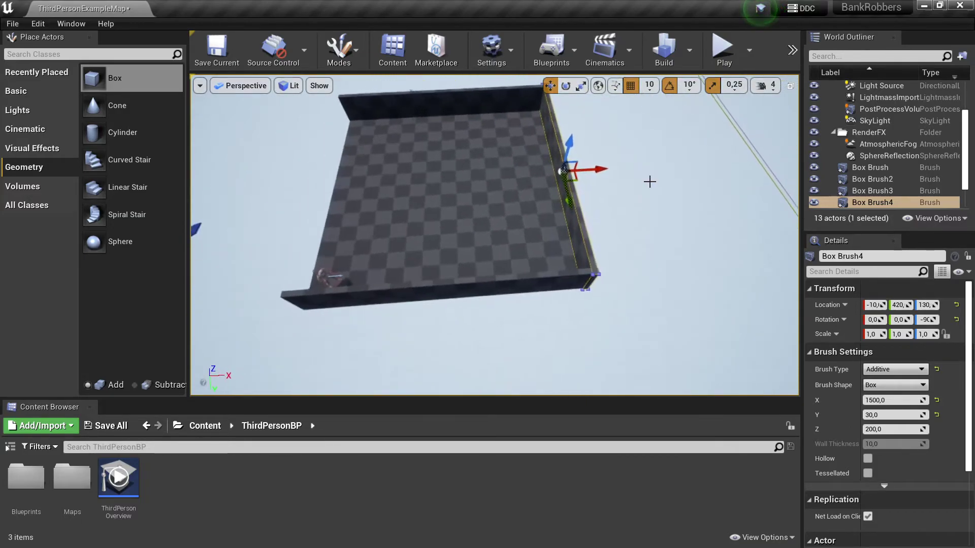
left_click_drag(592, 169, 363, 191, "alt")
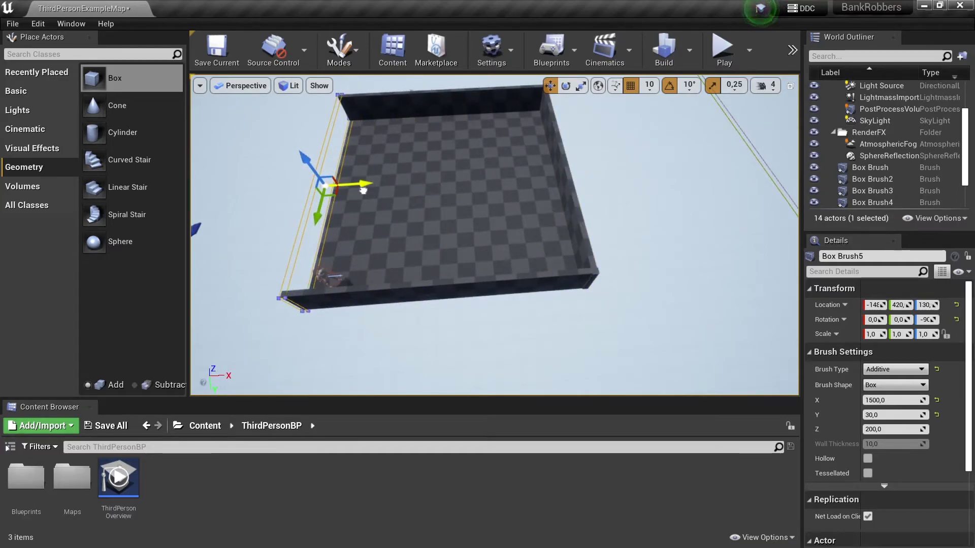
mouse_move(364, 191)
right_mouse_down()
mouse_move(406, 168)
mouse_move(655, 89)
right_mouse_up()
Play-test the level, running the character with S and W along the walls, then stop with Esc.
left_click(724, 49)
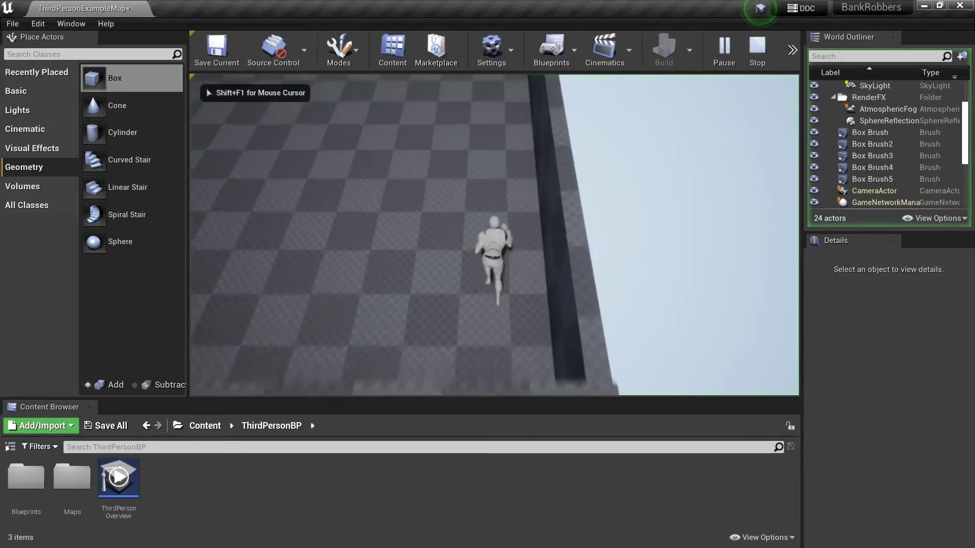
key("s")
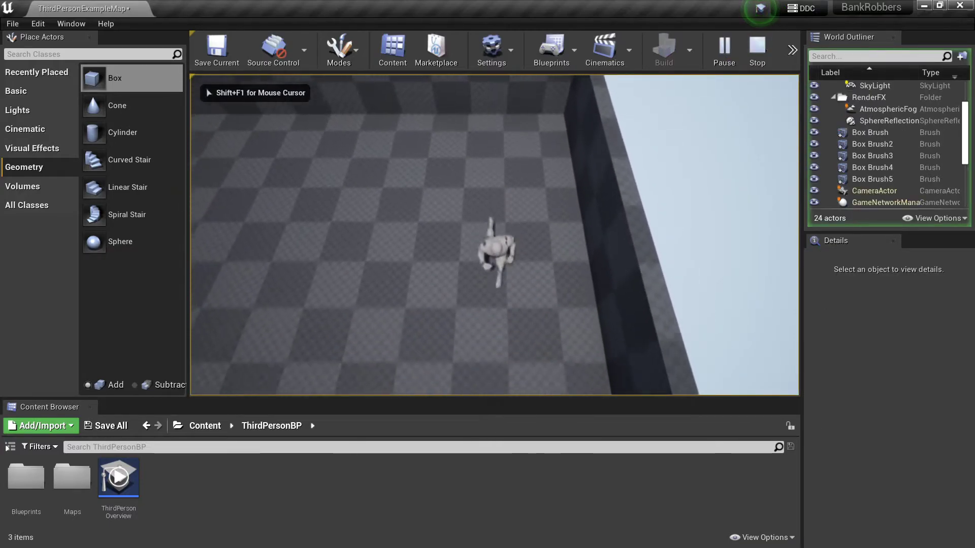
key("s")
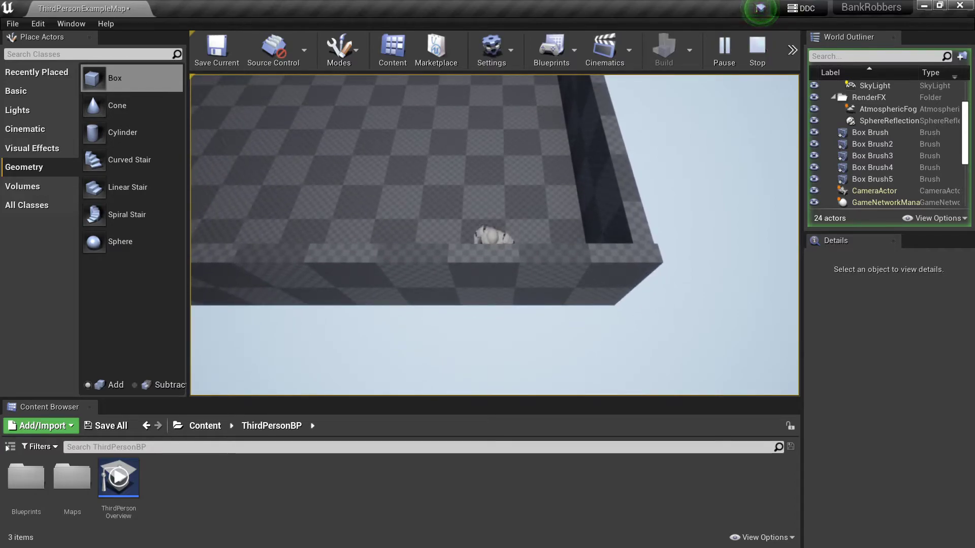
key("w")
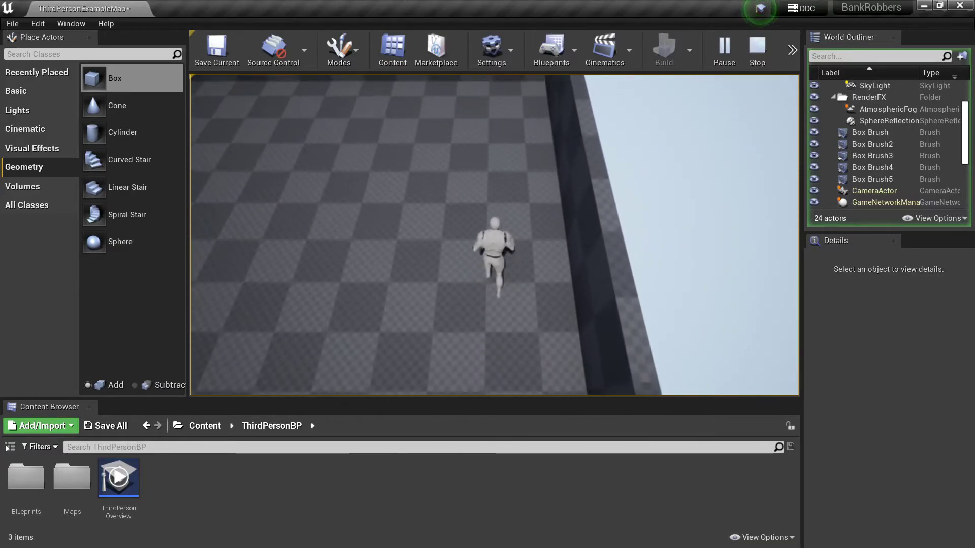
key("Escape")
Duplicate the right-hand wall, slide the copy inward, and set its length to 700.
scroll(629, 208, "down", 2)
scroll(622, 213, "down", 2)
scroll(616, 216, "down", 2)
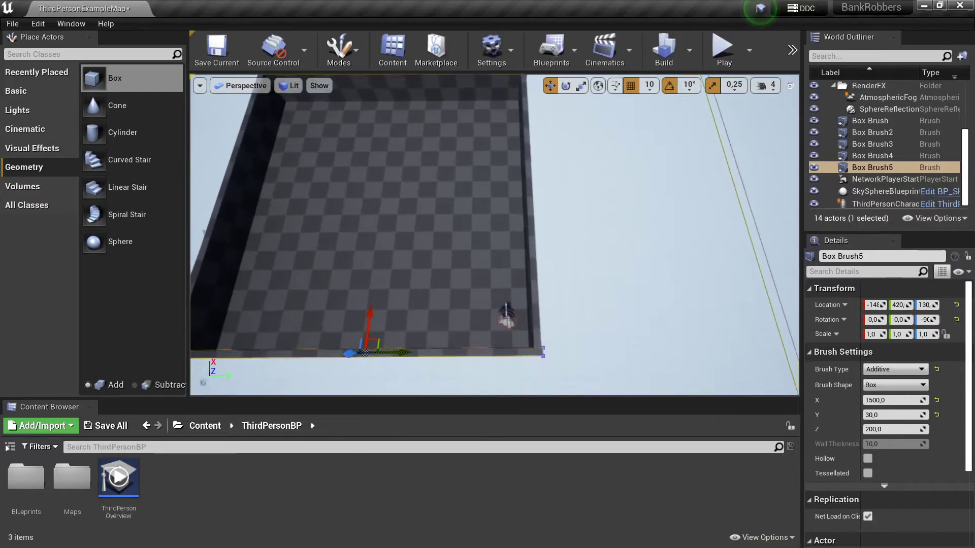
scroll(615, 216, "down", 2)
scroll(573, 236, "down", 2)
scroll(574, 236, "down", 2)
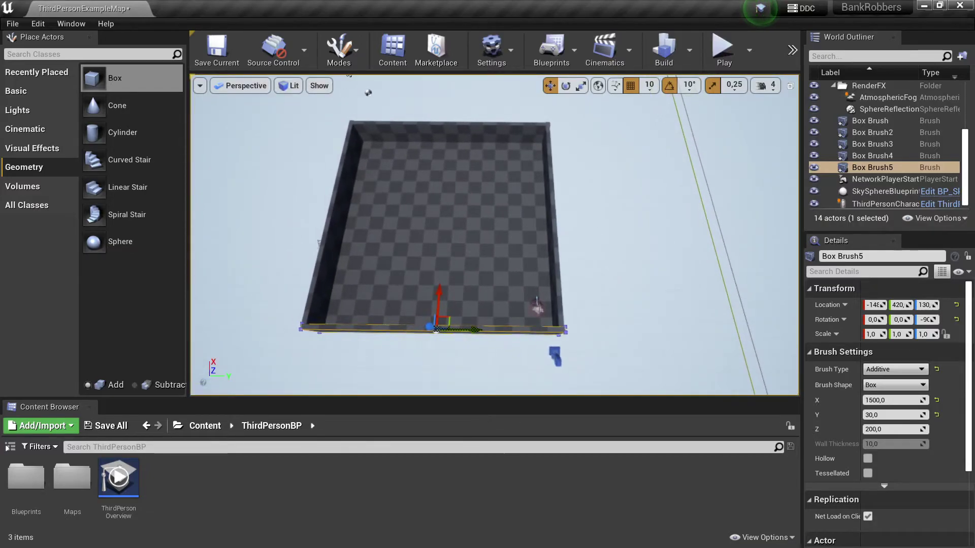
left_click(558, 243)
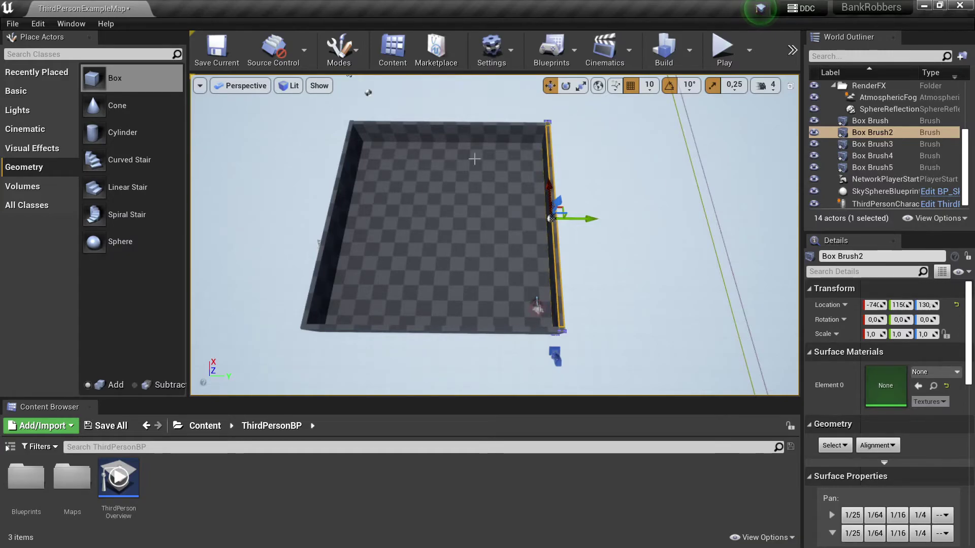
left_click(883, 121)
left_click(882, 132)
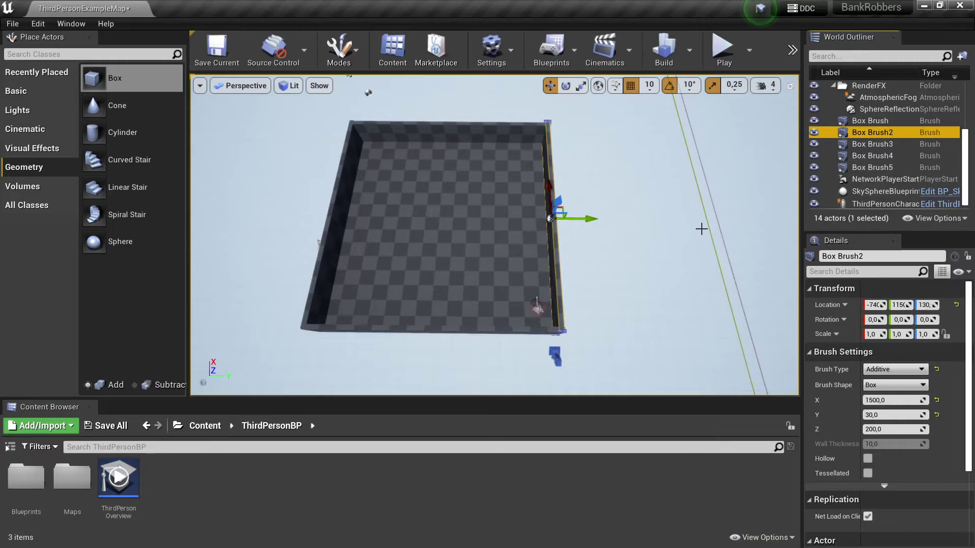
key("ctrl+w")
left_click_drag(575, 218, 535, 221)
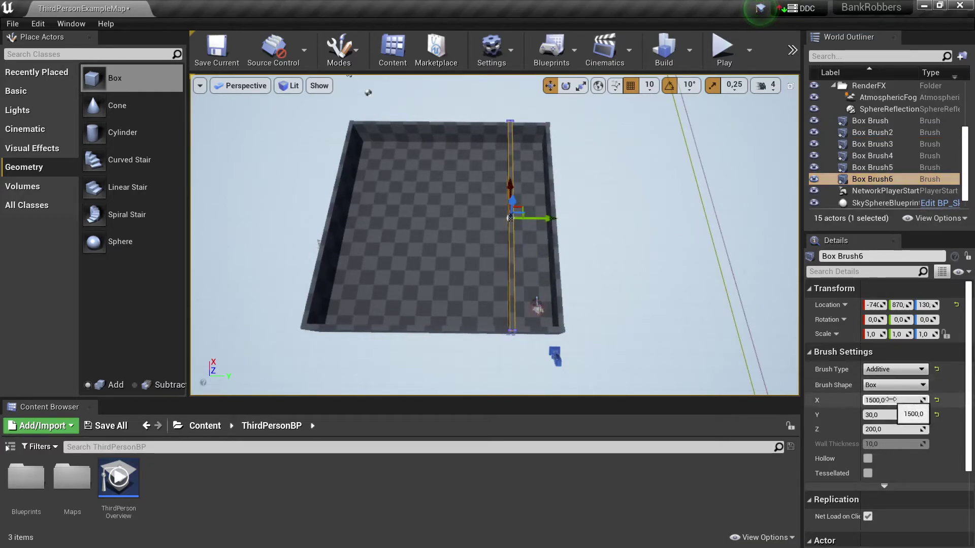
mouse_move(893, 400)
left_mouse_down()
mouse_move(873, 400)
mouse_move(908, 401)
left_mouse_up()
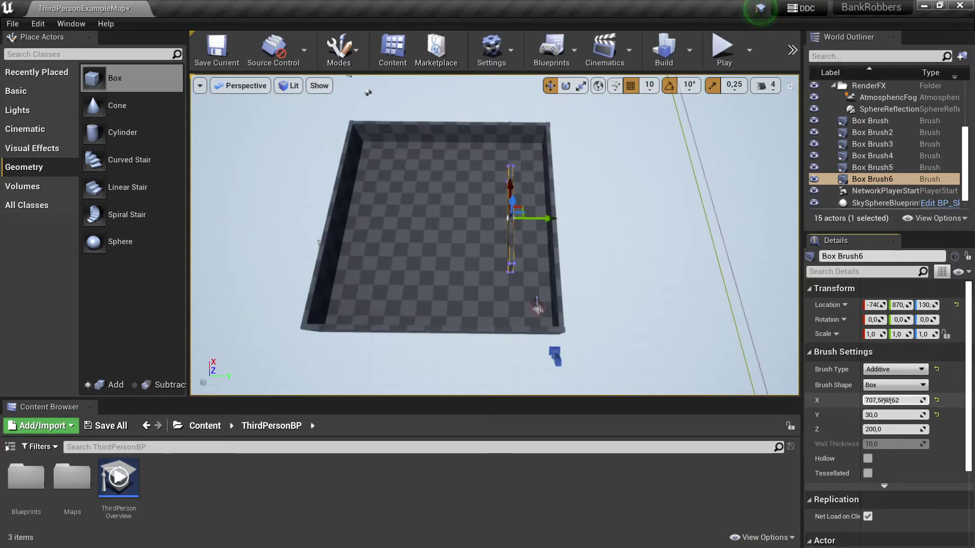
left_click(912, 401)
type("700")
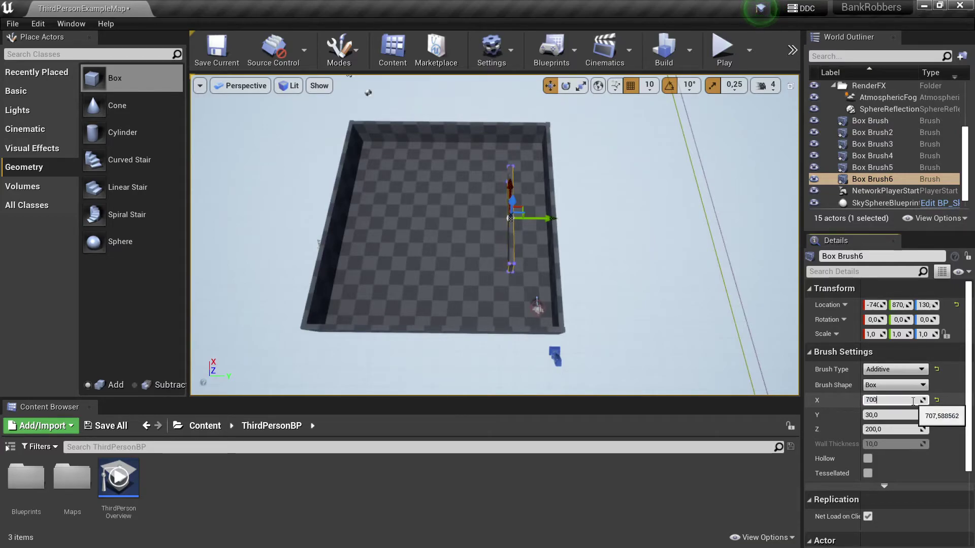
key("Return")
Duplicate the 700-long partition and move the copy up near the top wall.
mouse_move(696, 276)
left_mouse_down("alt")
mouse_move(464, 239)
mouse_move(411, 272)
left_mouse_up("alt")
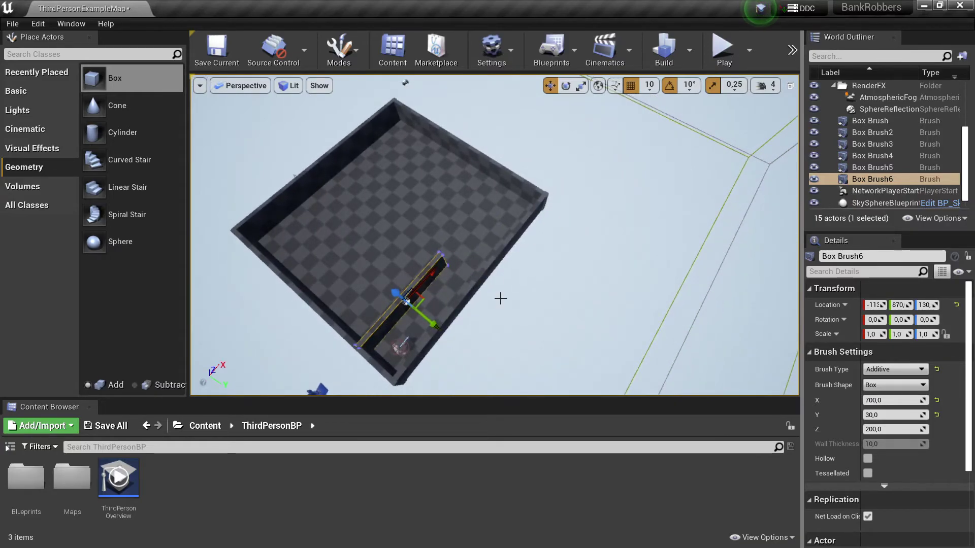
key("ctrl+w")
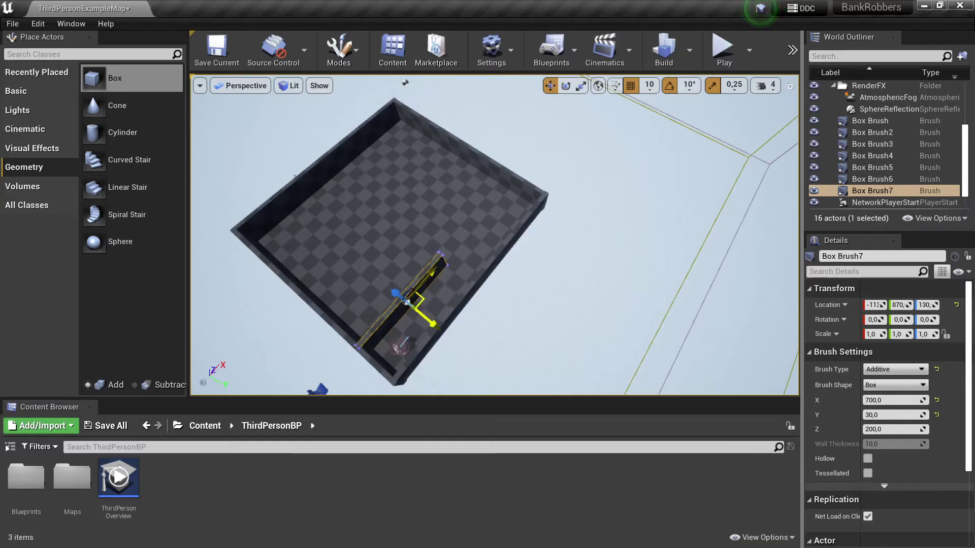
left_click_drag(406, 301, 404, 151)
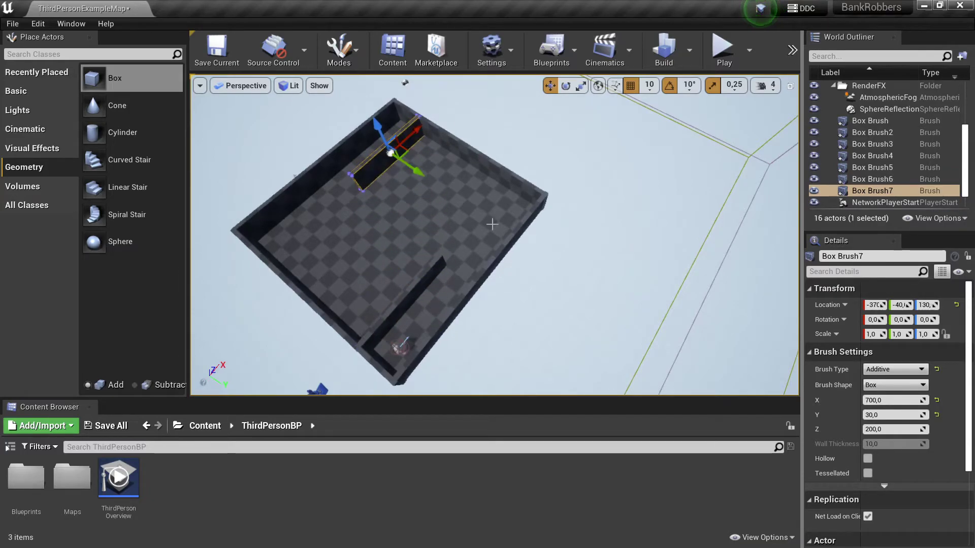
Set Box Brush7's length to 500 and butt it against the top wall.
left_click(893, 400)
type("500")
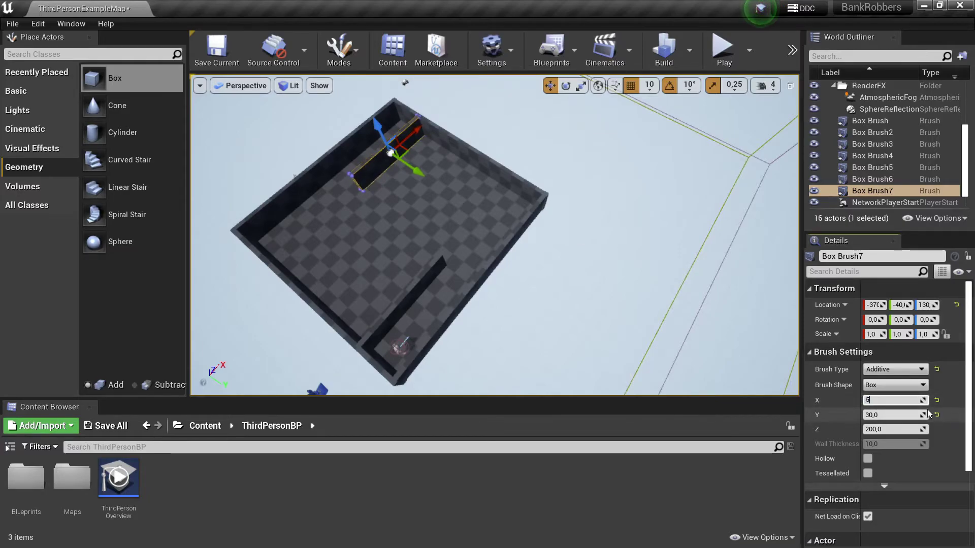
key("Return")
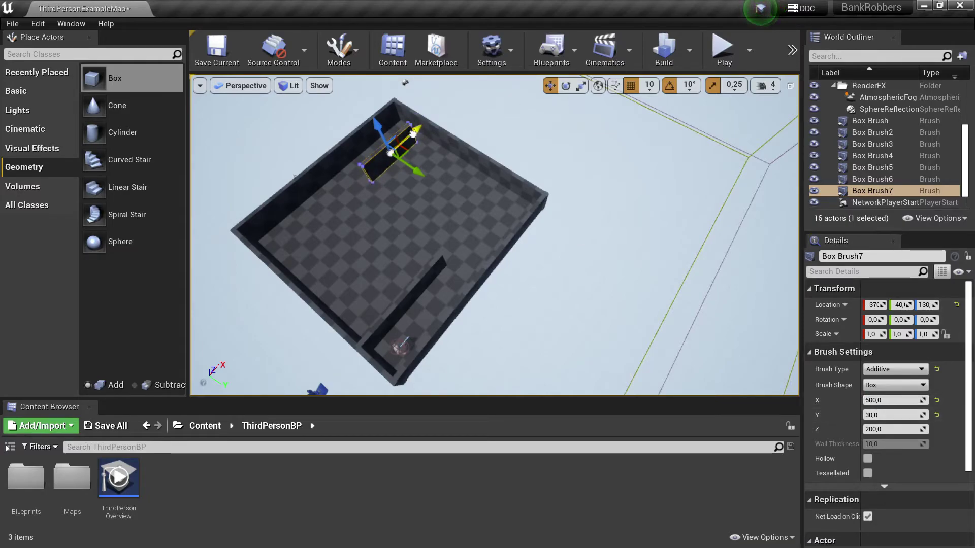
left_click_drag(412, 134, 421, 129)
mouse_move(425, 127)
right_mouse_down()
mouse_move(431, 166)
mouse_move(513, 160)
right_mouse_up()
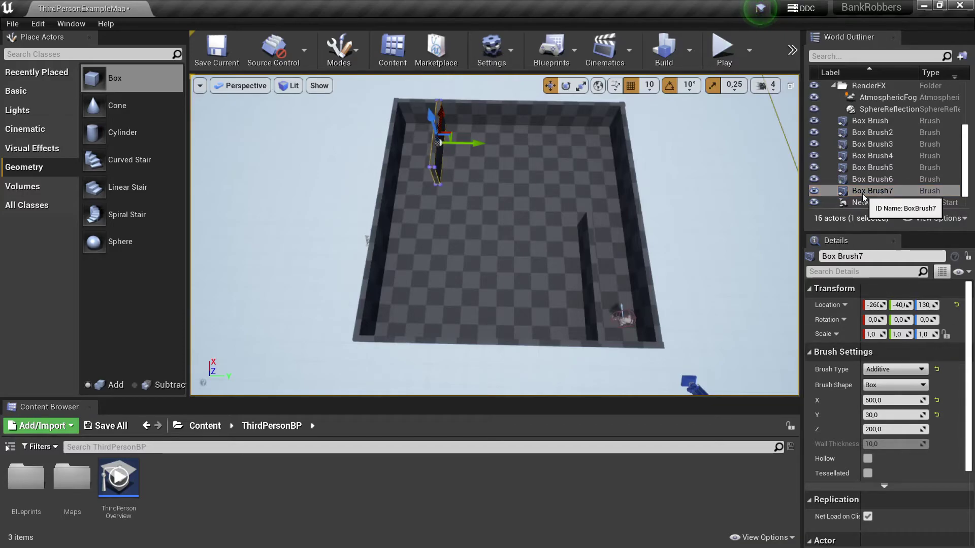
Duplicate a wall into a 150 × 150 square pillar and place it on the floor.
key("ctrl+w")
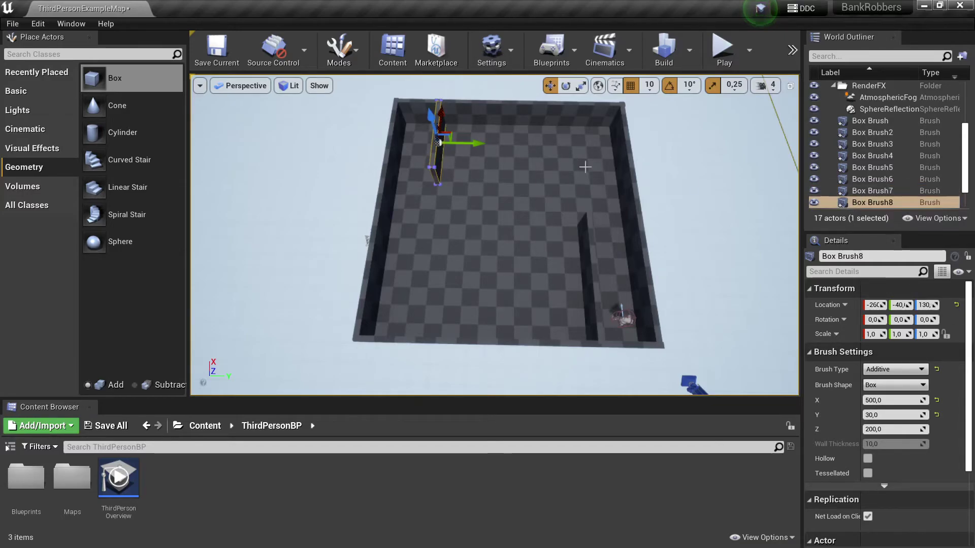
mouse_move(470, 145)
left_mouse_down()
mouse_move(565, 141)
mouse_move(569, 179)
mouse_move(557, 177)
left_mouse_up()
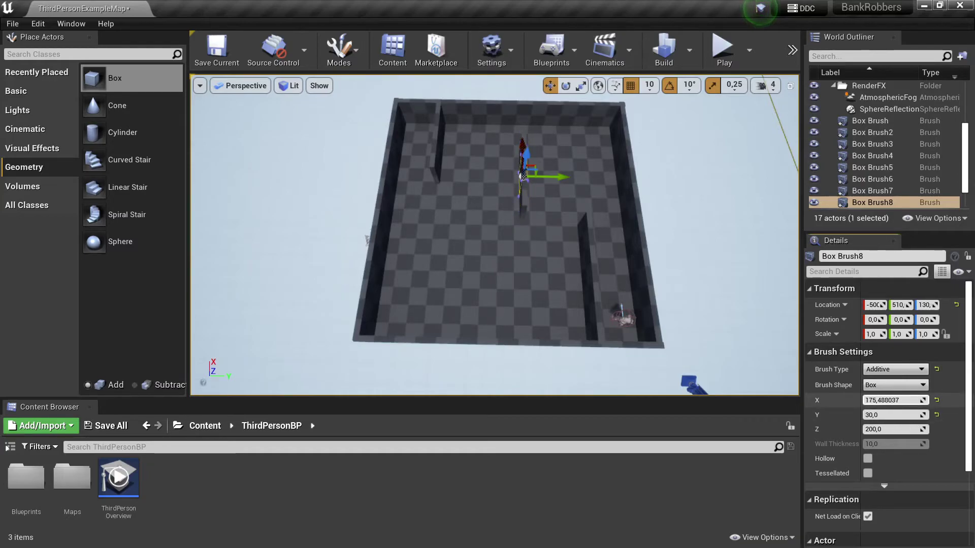
left_click(894, 400)
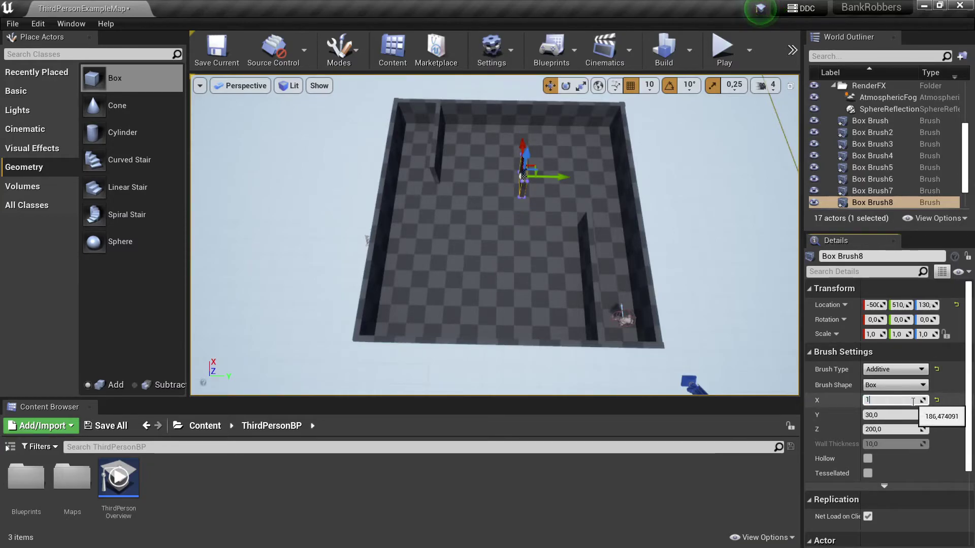
type("50")
key("Tab")
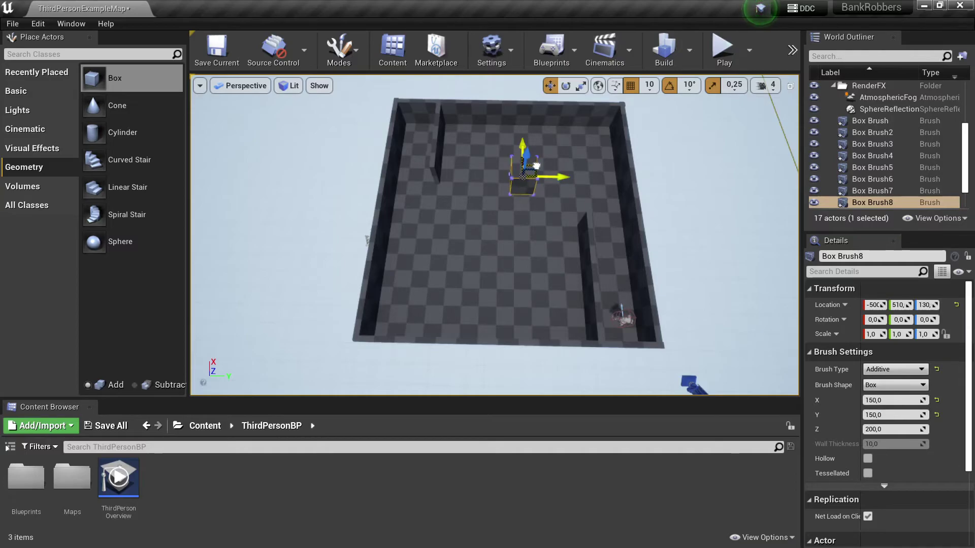
left_click_drag(536, 165, 467, 269)
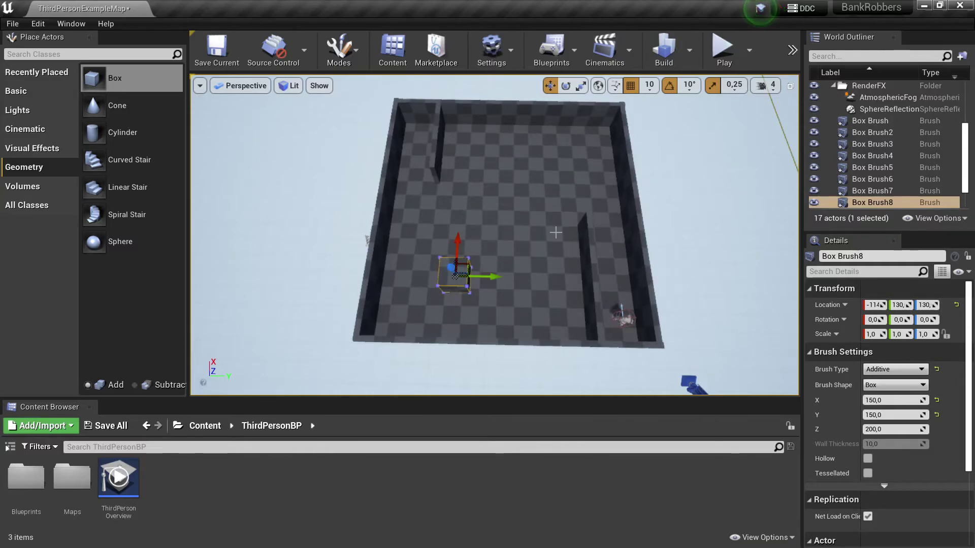
Duplicate the pillar and place the second one elsewhere on the floor.
key("ctrl+w")
left_click_drag(465, 263, 537, 171)
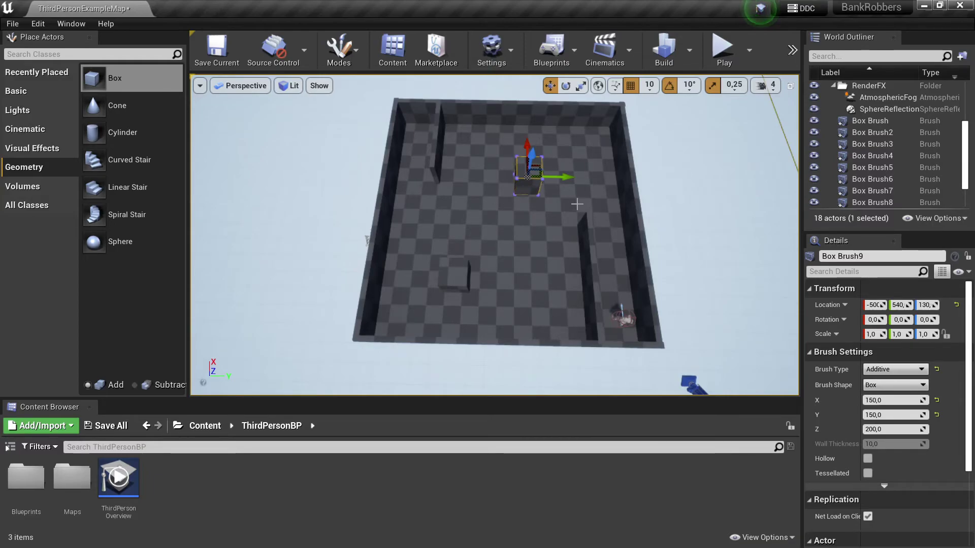
left_click_drag(418, 159, 418, 159, "alt")
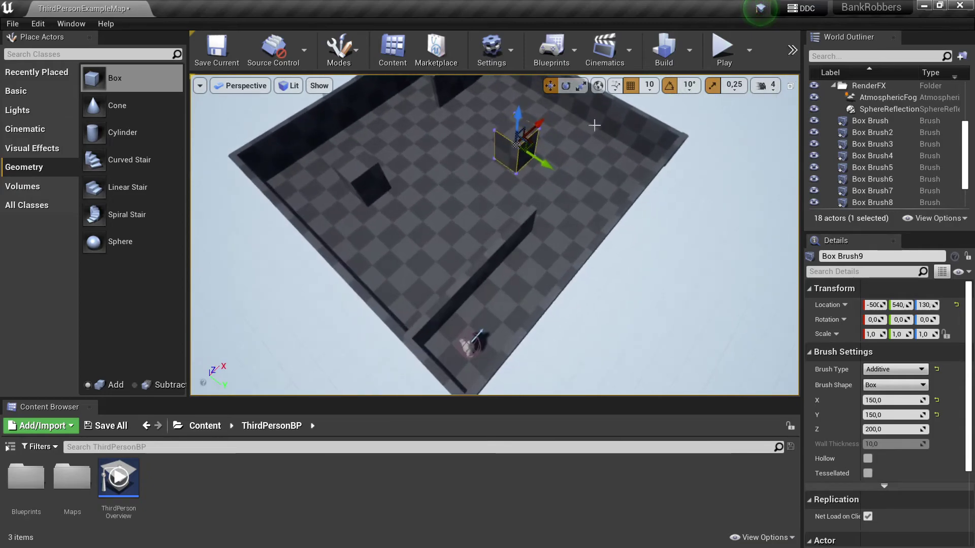
Start Play and run the character forward past the new walls.
left_click(723, 51)
key("w")
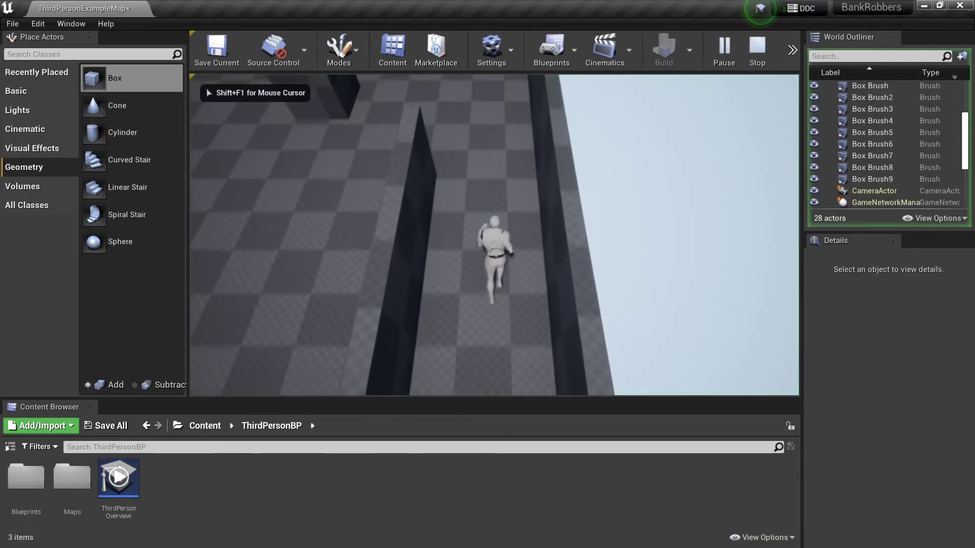